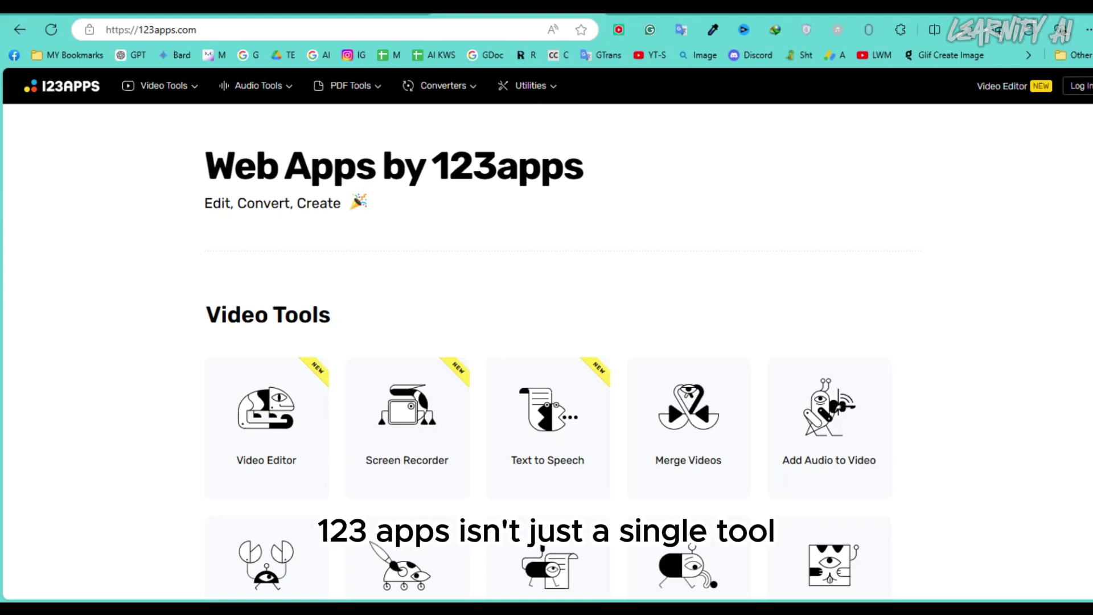
{"action": "scroll", "coordinate": [546, 341], "scroll_direction": "down", "scroll_amount": 3}
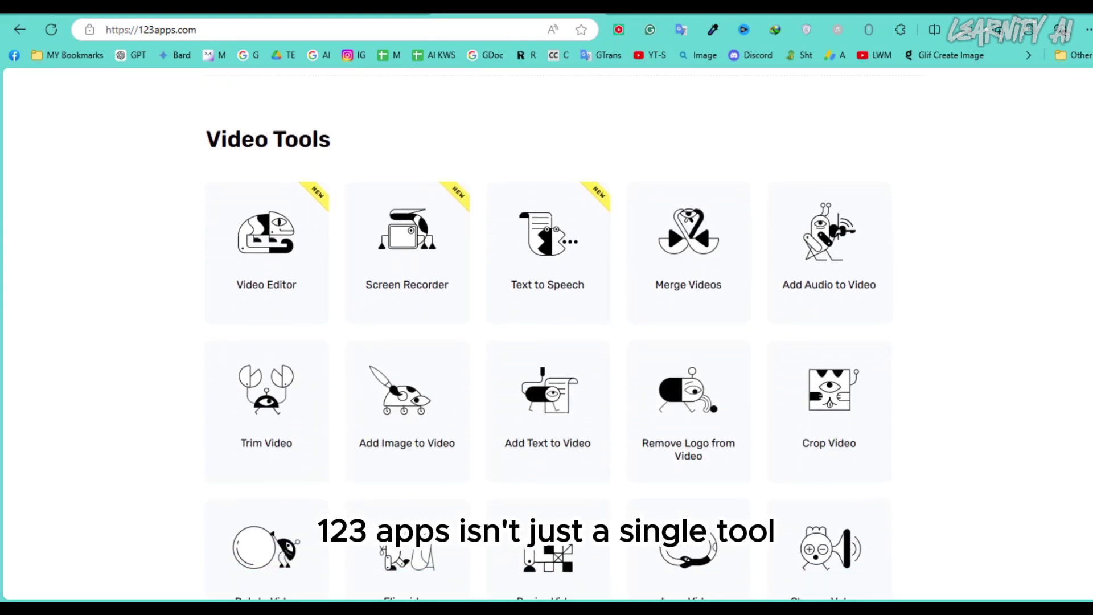
{"action": "scroll", "coordinate": [547, 342], "scroll_direction": "down", "scroll_amount": 3}
{"action": "scroll", "coordinate": [546, 342], "scroll_direction": "down", "scroll_amount": 1}
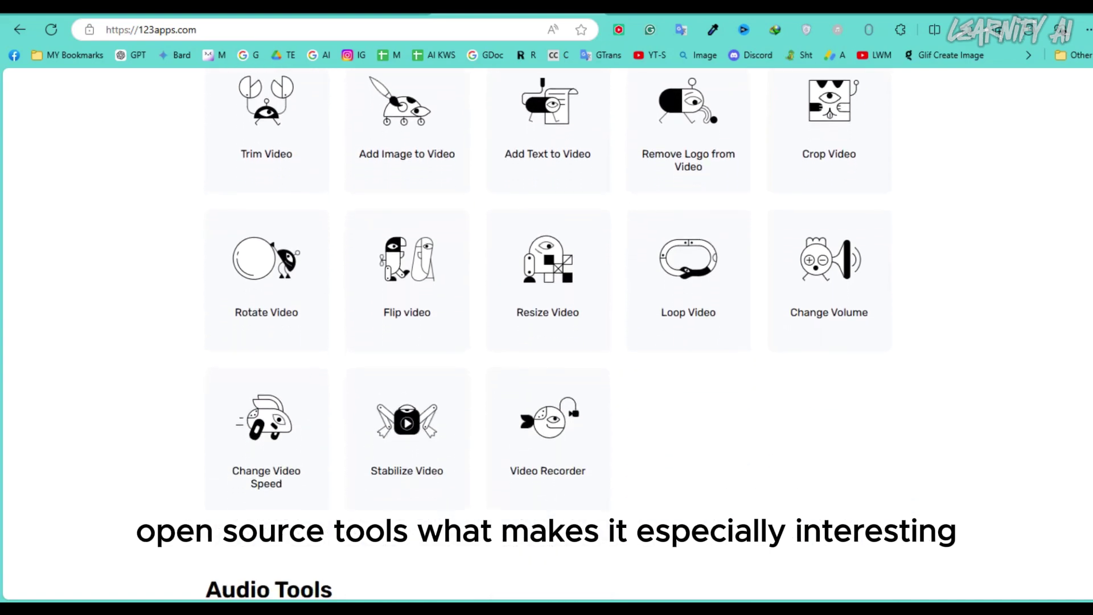
{"action": "scroll", "coordinate": [547, 341], "scroll_direction": "down", "scroll_amount": 2}
{"action": "scroll", "coordinate": [546, 342], "scroll_direction": "down", "scroll_amount": 2}
{"action": "scroll", "coordinate": [547, 342], "scroll_direction": "down", "scroll_amount": 1}
{"action": "scroll", "coordinate": [547, 342], "scroll_direction": "down", "scroll_amount": 1}
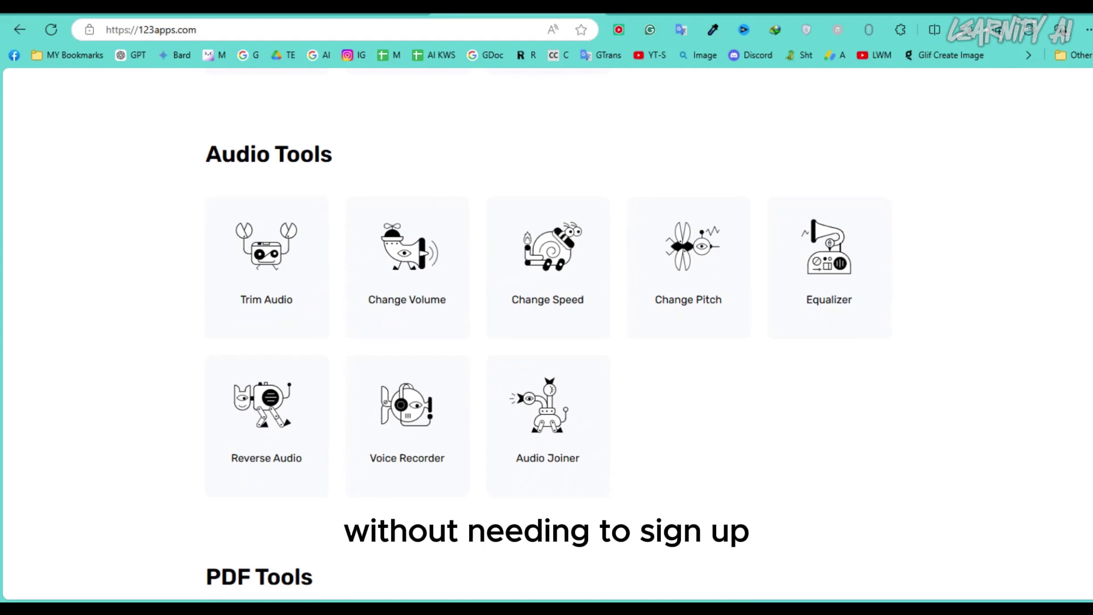
{"action": "scroll", "coordinate": [546, 341], "scroll_direction": "down", "scroll_amount": 1}
{"action": "scroll", "coordinate": [547, 342], "scroll_direction": "down", "scroll_amount": 2}
{"action": "scroll", "coordinate": [547, 342], "scroll_direction": "down", "scroll_amount": 1}
{"action": "scroll", "coordinate": [546, 341], "scroll_direction": "down", "scroll_amount": 1}
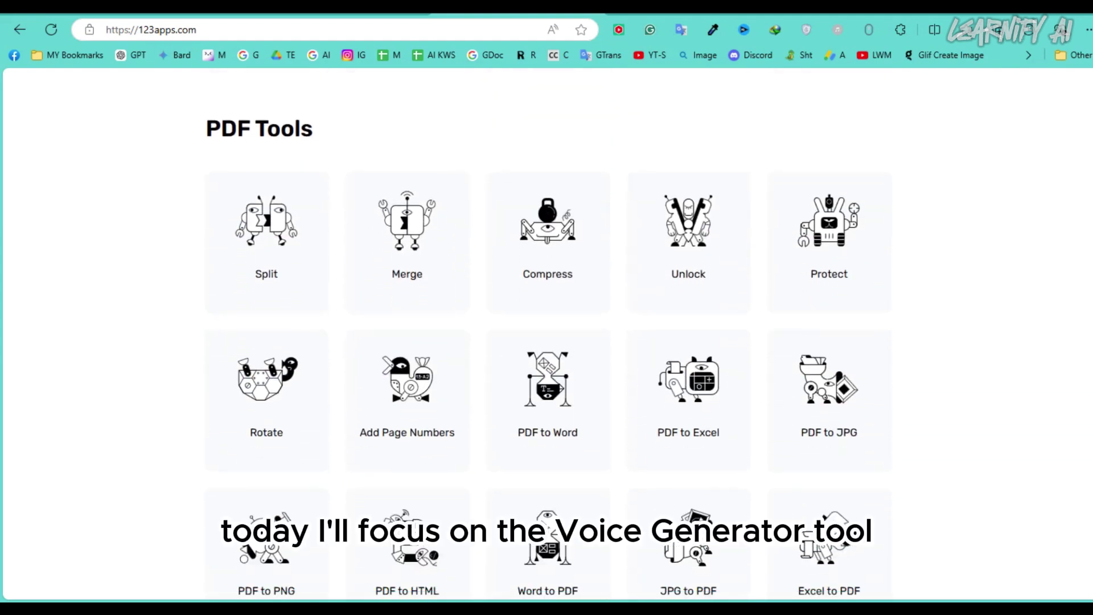
{"action": "scroll", "coordinate": [547, 341], "scroll_direction": "down", "scroll_amount": 2}
{"action": "scroll", "coordinate": [546, 342], "scroll_direction": "down", "scroll_amount": 2}
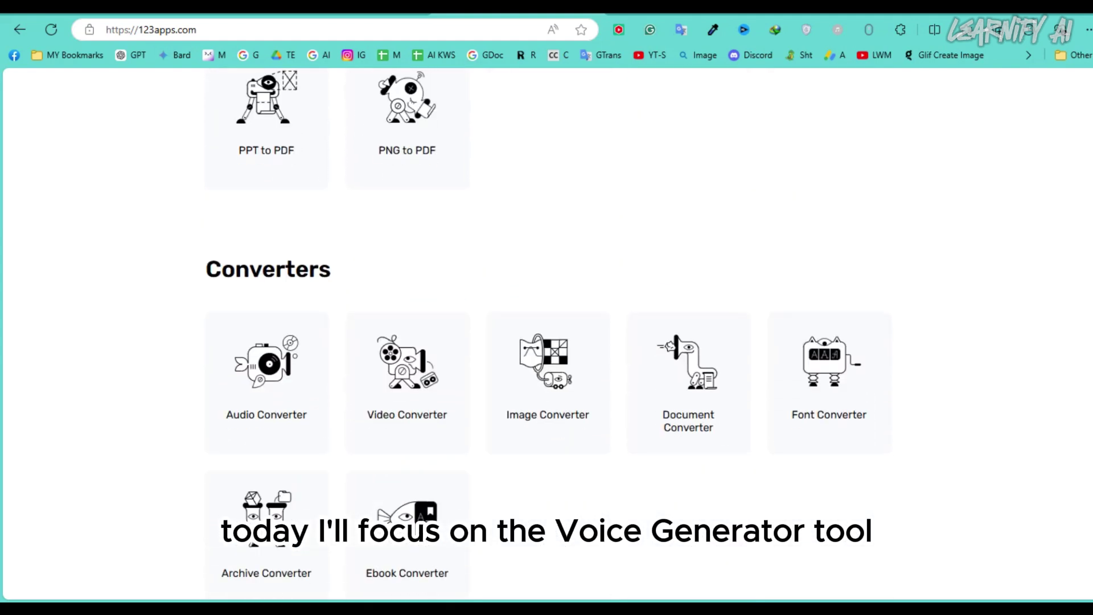
{"action": "scroll", "coordinate": [217, 397], "scroll_direction": "up", "scroll_amount": 10}
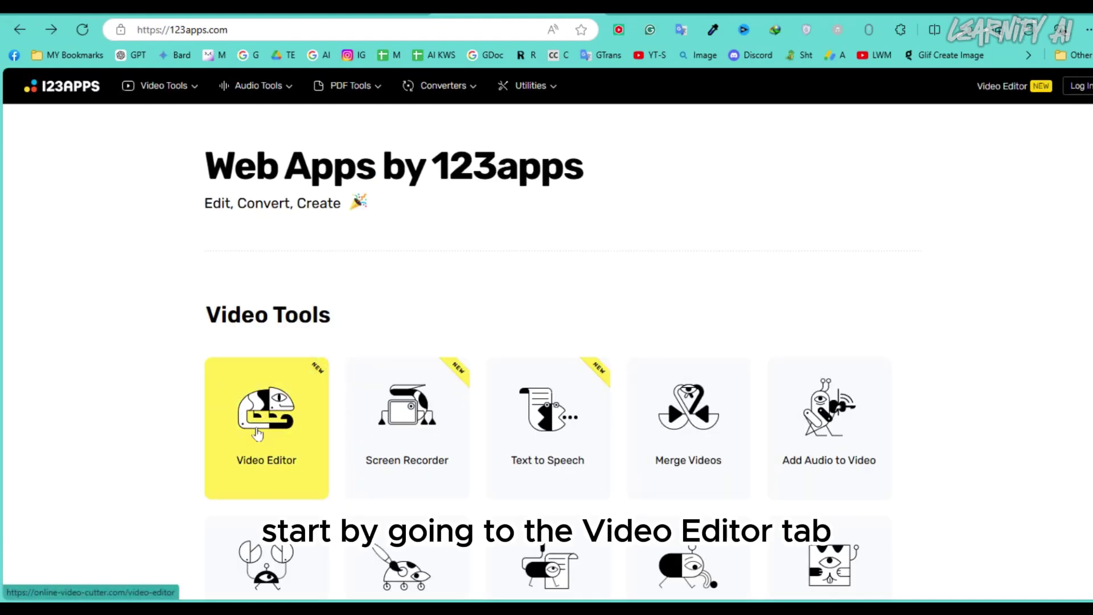
- Start a new 123Apps video editor project with the Text to Speech panel showing
{"action": "left_click", "coordinate": [291, 414]}
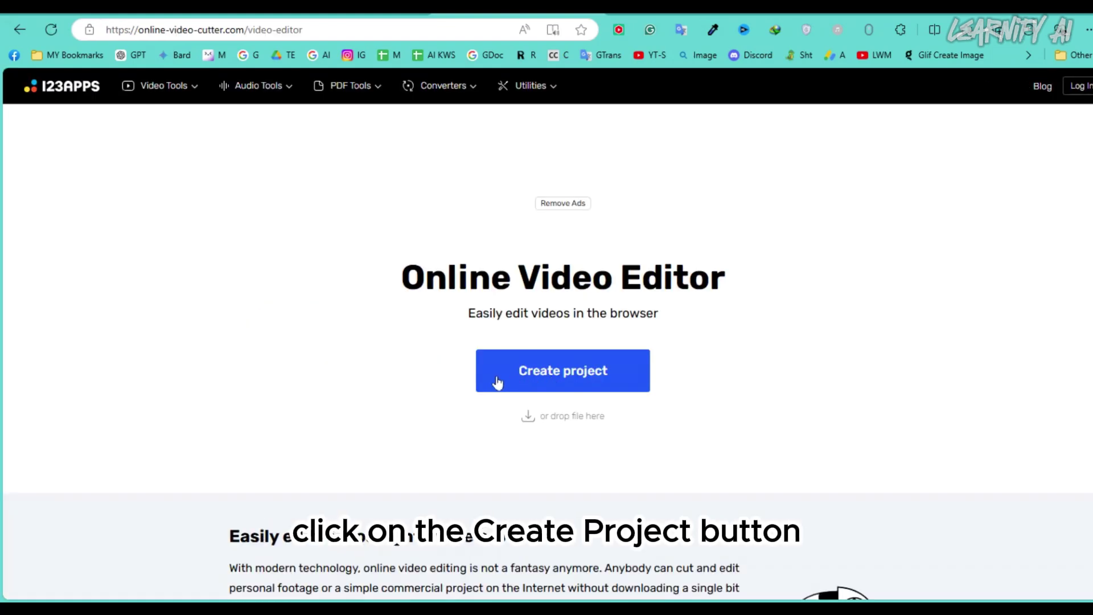
{"action": "left_click", "coordinate": [497, 383]}
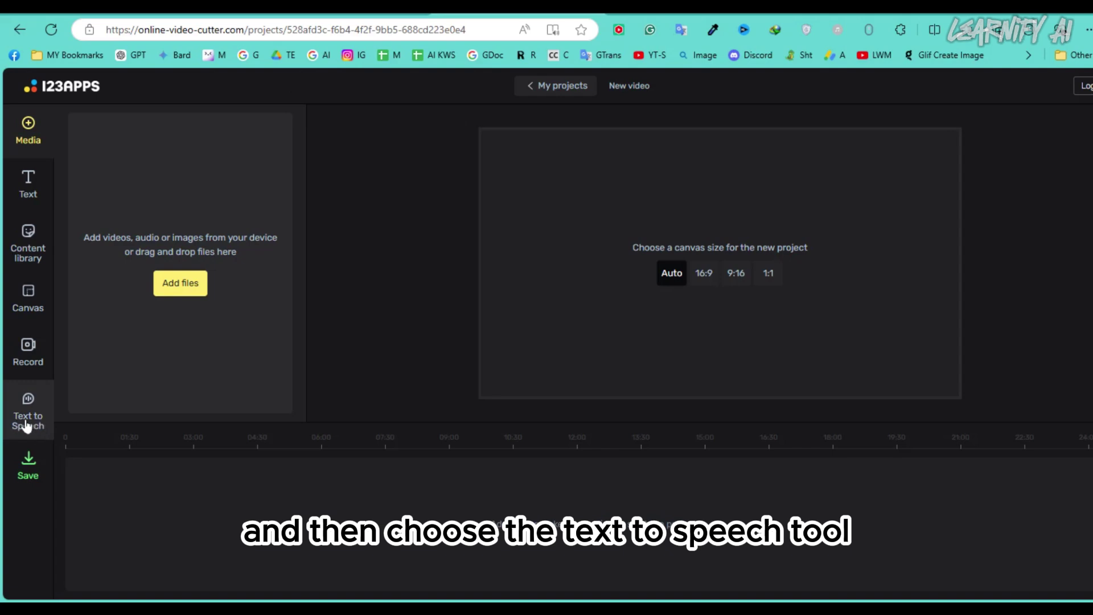
{"action": "left_click", "coordinate": [26, 418]}
- Choose English (US) with the Neural2-H voice and preview the Mike and Lori narration
{"action": "left_click", "coordinate": [134, 286]}
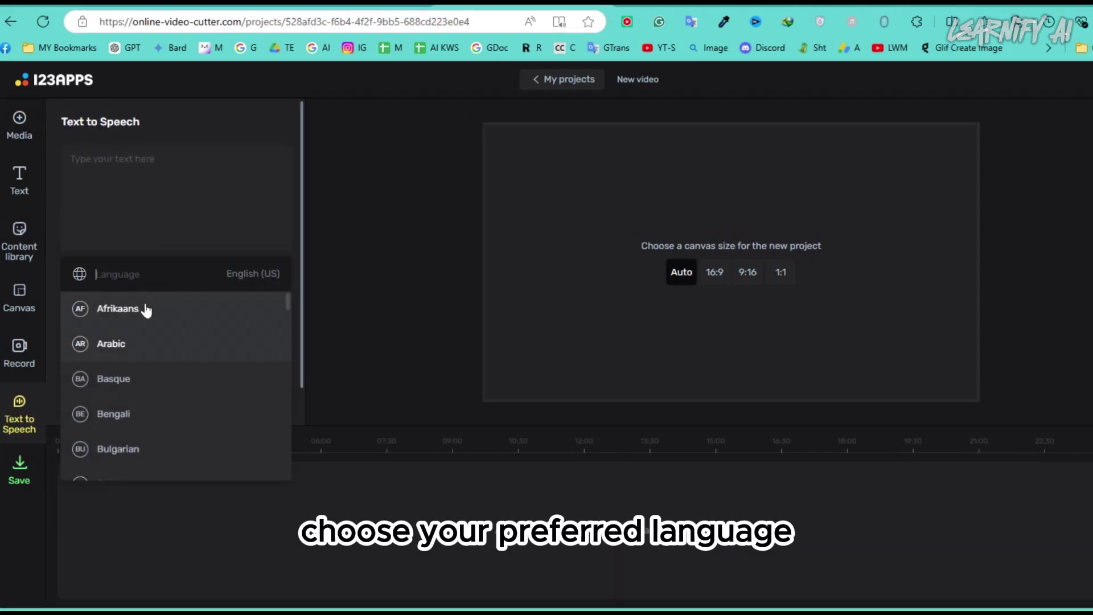
{"action": "scroll", "coordinate": [145, 310], "scroll_direction": "down", "scroll_amount": 2}
{"action": "scroll", "coordinate": [145, 310], "scroll_direction": "down", "scroll_amount": 1}
{"action": "type", "text": "eng"}
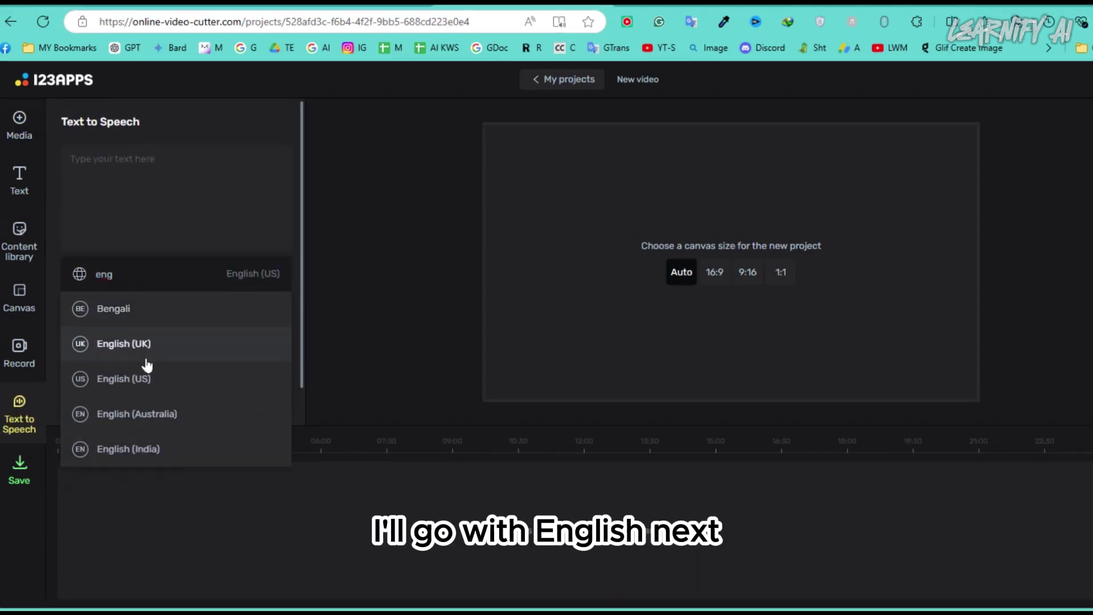
{"action": "left_click", "coordinate": [146, 379]}
{"action": "left_click", "coordinate": [139, 329]}
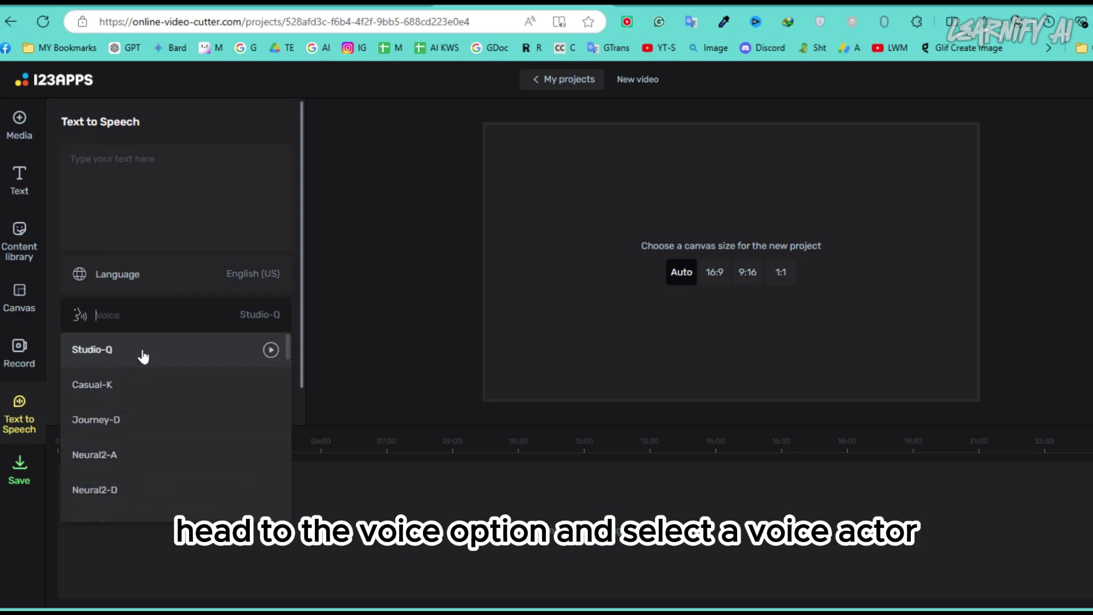
{"action": "left_click", "coordinate": [139, 351]}
{"action": "left_click", "coordinate": [180, 364]}
{"action": "scroll", "coordinate": [179, 362], "scroll_direction": "down", "scroll_amount": 1}
{"action": "left_click", "coordinate": [143, 366]}
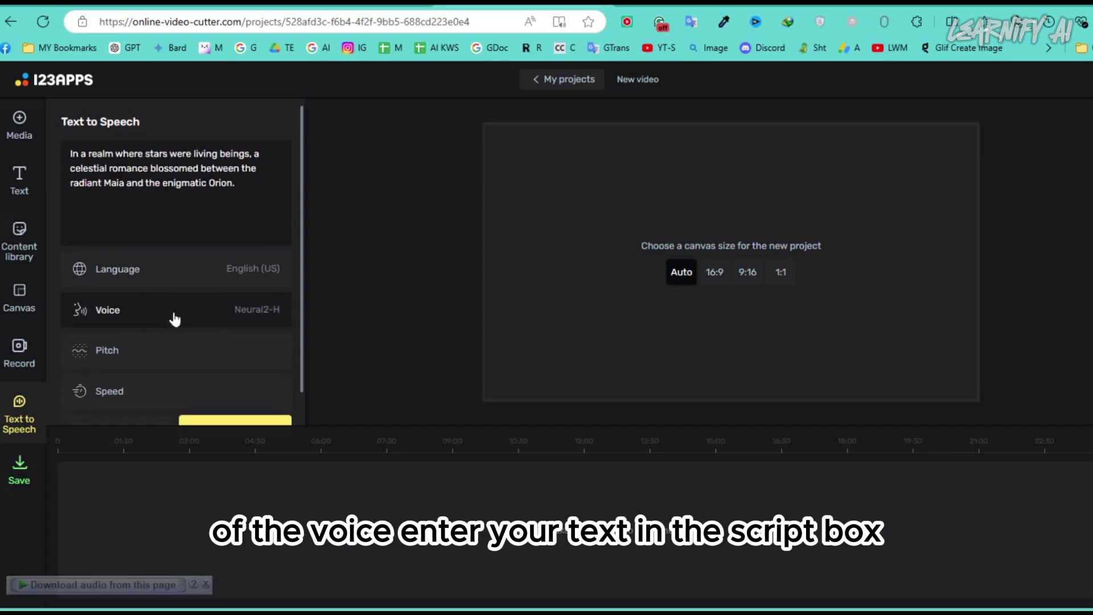
{"action": "scroll", "coordinate": [174, 316], "scroll_direction": "down", "scroll_amount": 1}
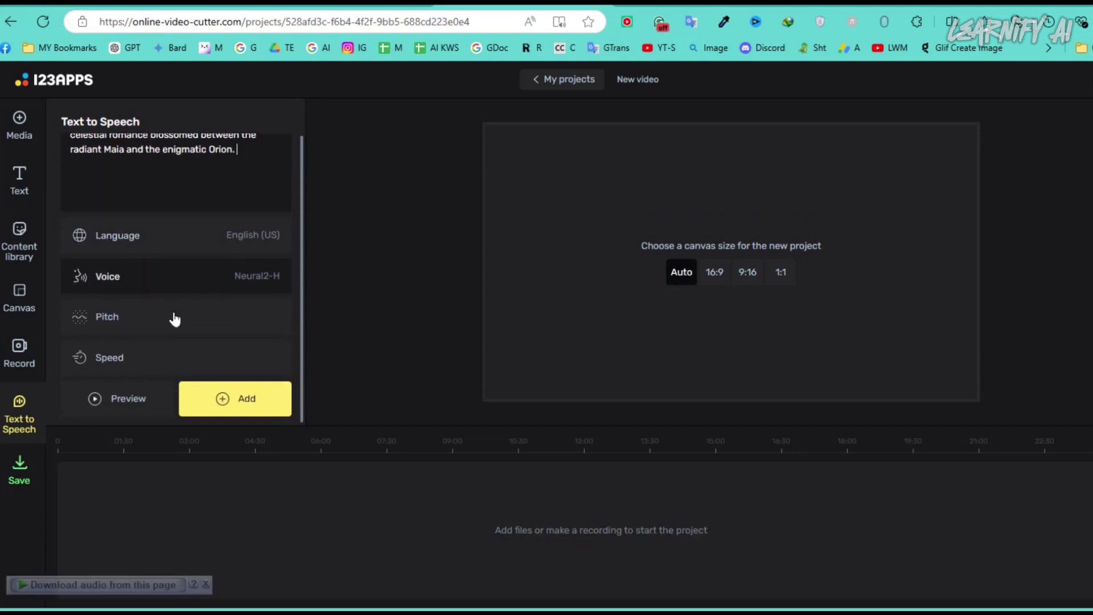
{"action": "left_click", "coordinate": [119, 409]}
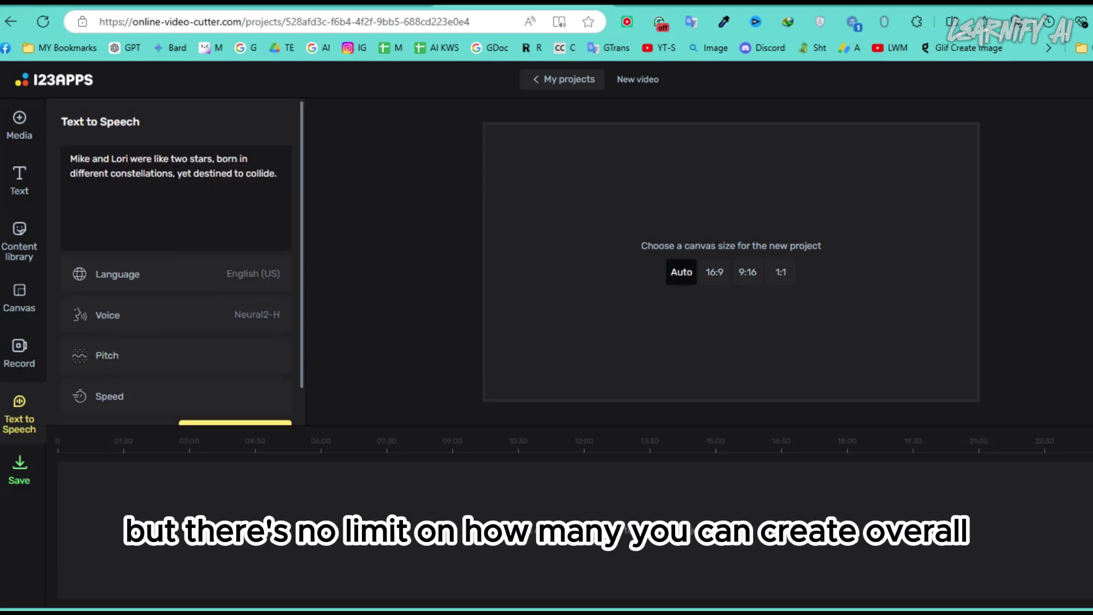
{"action": "scroll", "coordinate": [157, 282], "scroll_direction": "down", "scroll_amount": 1}
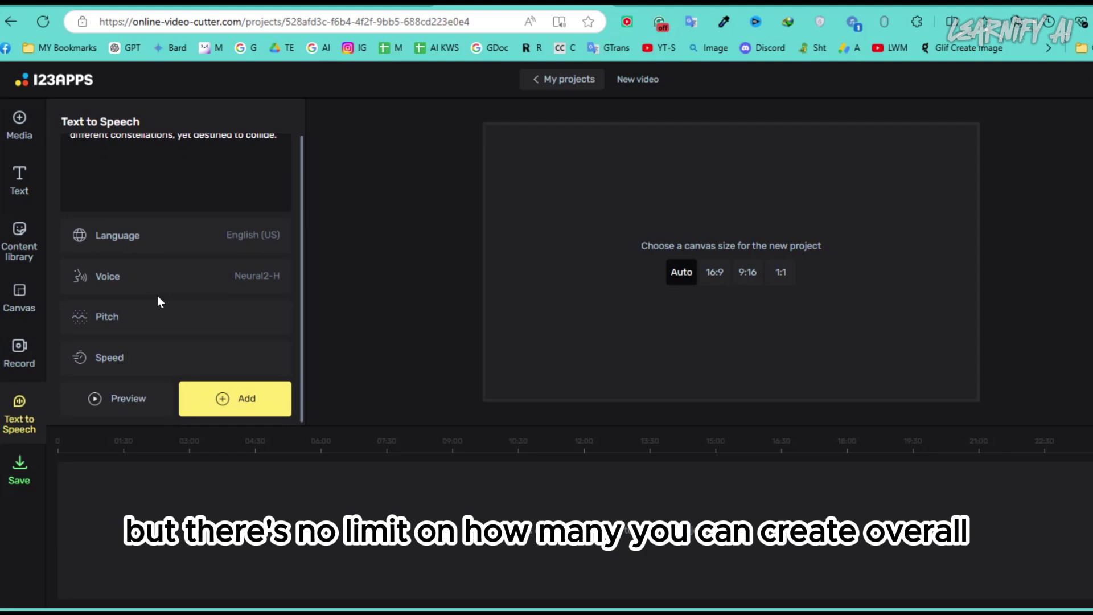
{"action": "left_click", "coordinate": [111, 397]}
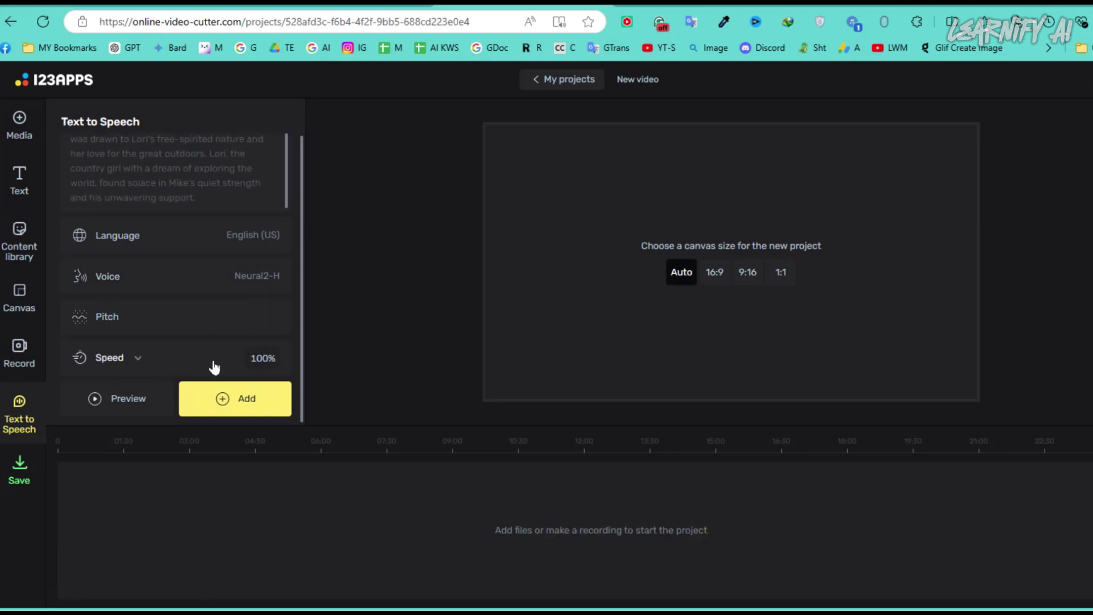
- Add the narration to the timeline and export it as an audio-only MP3
{"action": "left_click", "coordinate": [242, 401]}
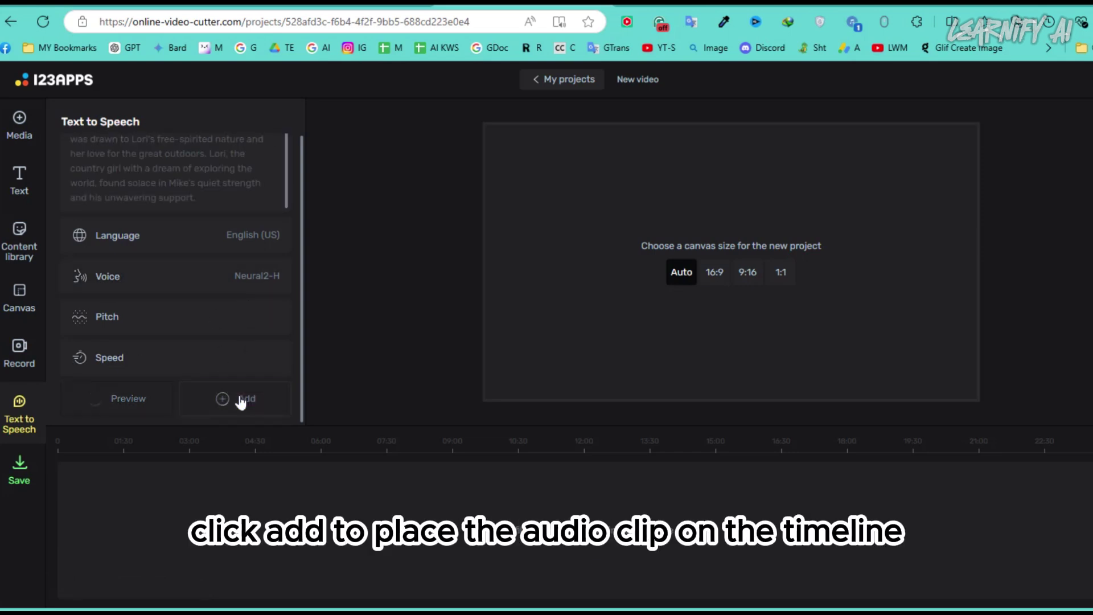
{"action": "left_click", "coordinate": [19, 470]}
{"action": "left_click", "coordinate": [176, 166]}
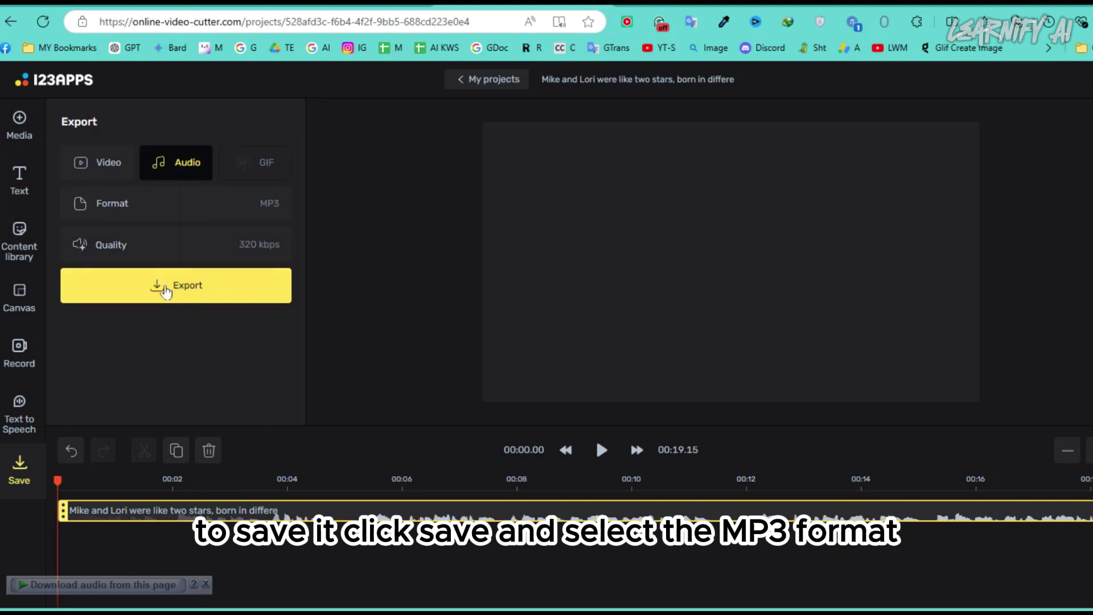
{"action": "left_click", "coordinate": [165, 289]}
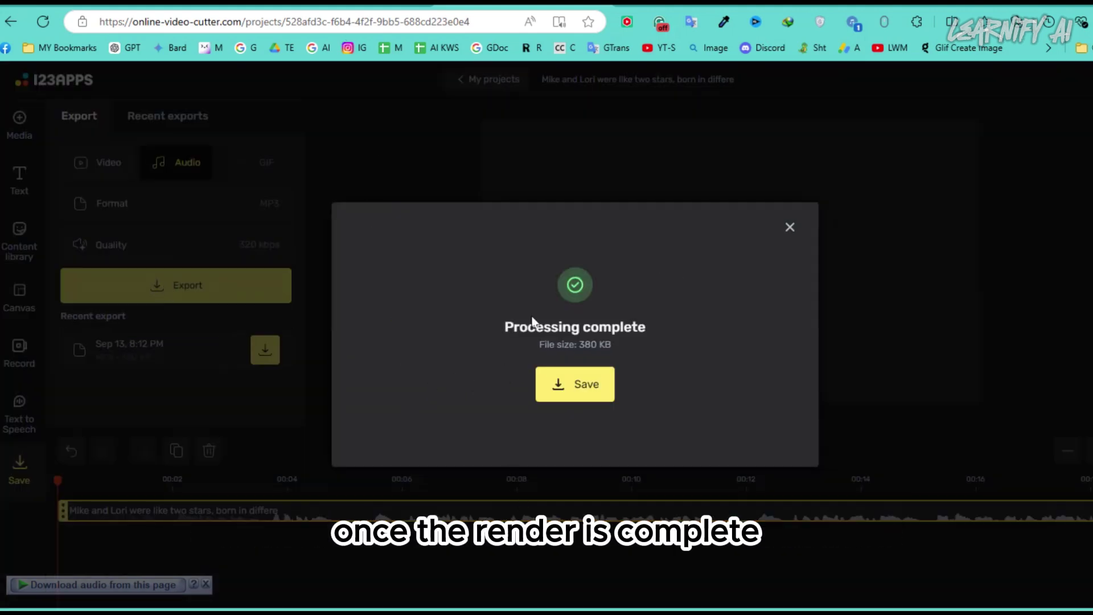
- Download the MP3 to the computer and play it in Media Player
{"action": "left_click", "coordinate": [574, 383]}
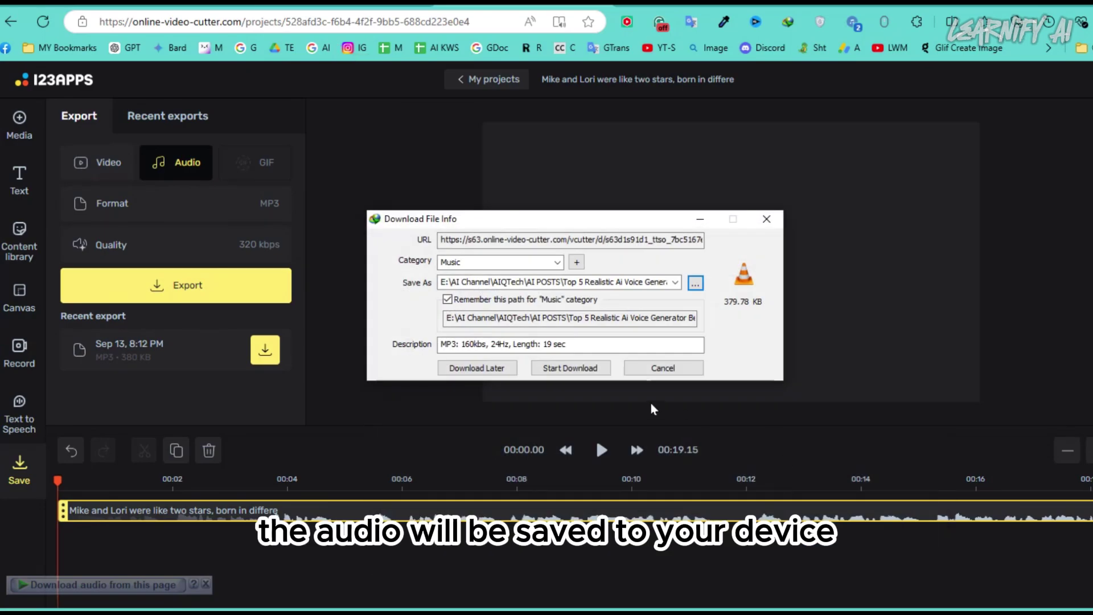
{"action": "left_click", "coordinate": [572, 369]}
{"action": "left_click", "coordinate": [598, 347]}
{"action": "left_click", "coordinate": [702, 368]}
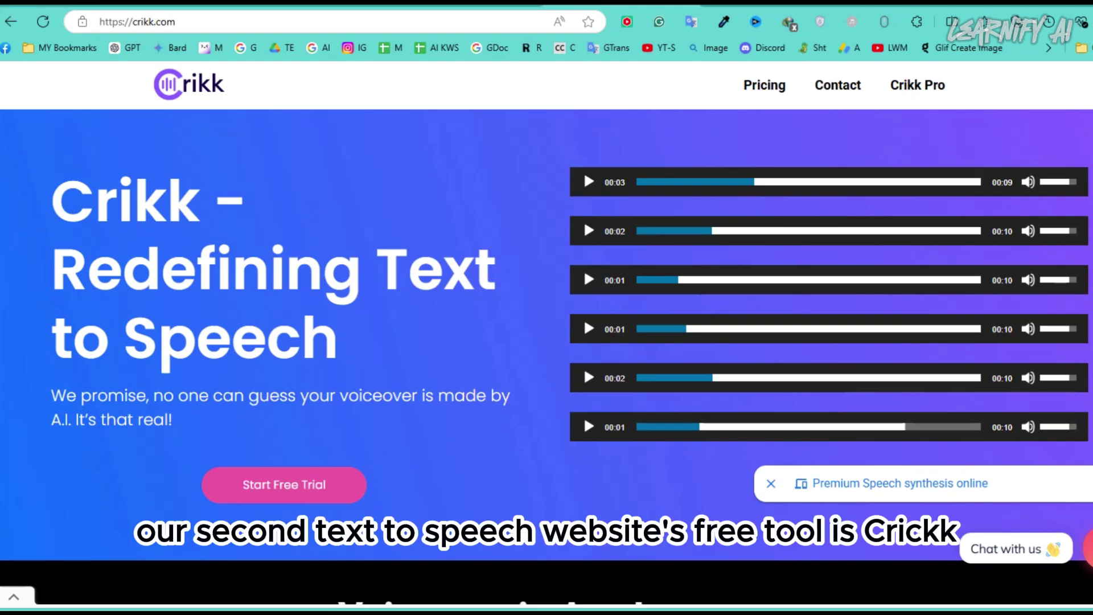
{"action": "scroll", "coordinate": [547, 342], "scroll_direction": "down", "scroll_amount": 3}
{"action": "scroll", "coordinate": [546, 342], "scroll_direction": "down", "scroll_amount": 2}
{"action": "scroll", "coordinate": [546, 342], "scroll_direction": "down", "scroll_amount": 3}
{"action": "scroll", "coordinate": [546, 341], "scroll_direction": "down", "scroll_amount": 1}
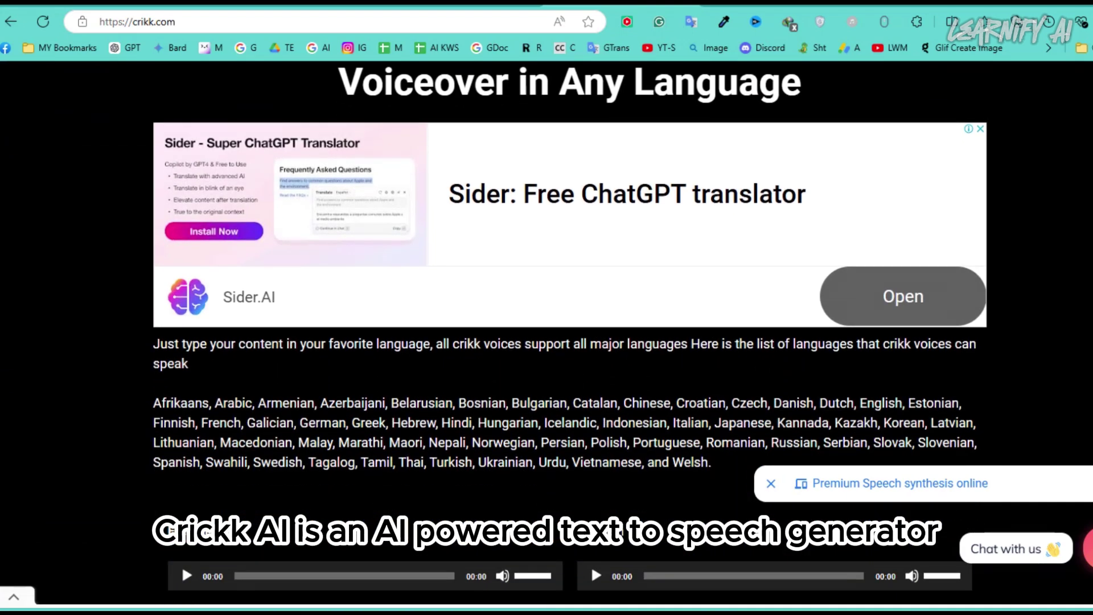
{"action": "scroll", "coordinate": [546, 343], "scroll_direction": "down", "scroll_amount": 2}
{"action": "scroll", "coordinate": [546, 342], "scroll_direction": "down", "scroll_amount": 1}
{"action": "scroll", "coordinate": [547, 342], "scroll_direction": "down", "scroll_amount": 1}
{"action": "scroll", "coordinate": [546, 341], "scroll_direction": "down", "scroll_amount": 2}
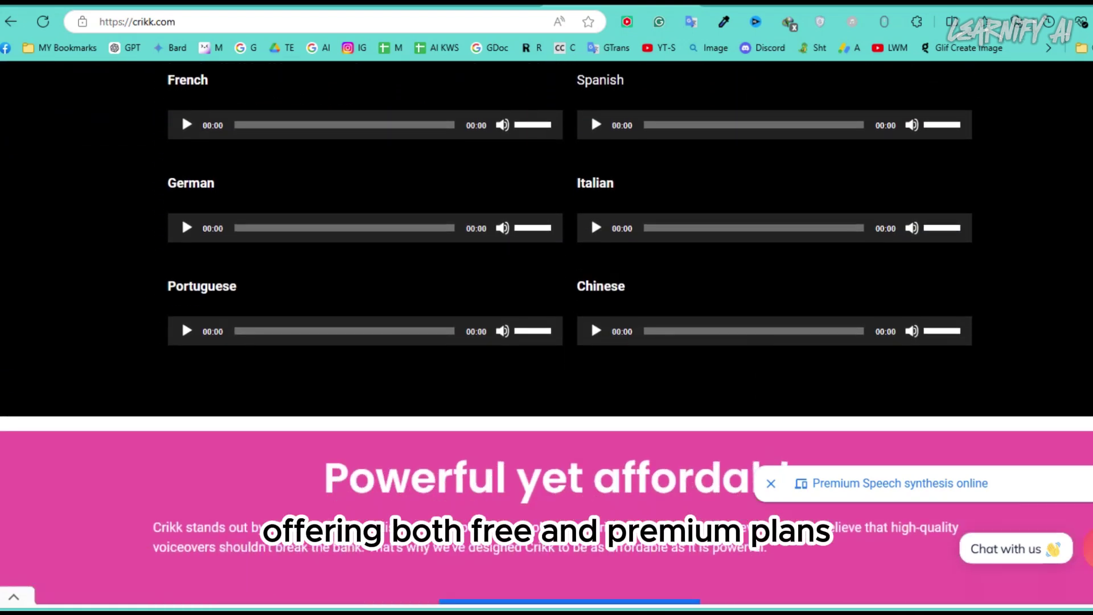
{"action": "scroll", "coordinate": [546, 342], "scroll_direction": "down", "scroll_amount": 2}
{"action": "scroll", "coordinate": [547, 342], "scroll_direction": "down", "scroll_amount": 1}
{"action": "scroll", "coordinate": [547, 342], "scroll_direction": "down", "scroll_amount": 1}
{"action": "scroll", "coordinate": [546, 342], "scroll_direction": "down", "scroll_amount": 1}
{"action": "scroll", "coordinate": [546, 342], "scroll_direction": "down", "scroll_amount": 2}
{"action": "scroll", "coordinate": [547, 342], "scroll_direction": "down", "scroll_amount": 2}
{"action": "scroll", "coordinate": [547, 342], "scroll_direction": "down", "scroll_amount": 1}
{"action": "scroll", "coordinate": [547, 342], "scroll_direction": "down", "scroll_amount": 1}
{"action": "scroll", "coordinate": [547, 342], "scroll_direction": "down", "scroll_amount": 1}
{"action": "scroll", "coordinate": [546, 342], "scroll_direction": "down", "scroll_amount": 1}
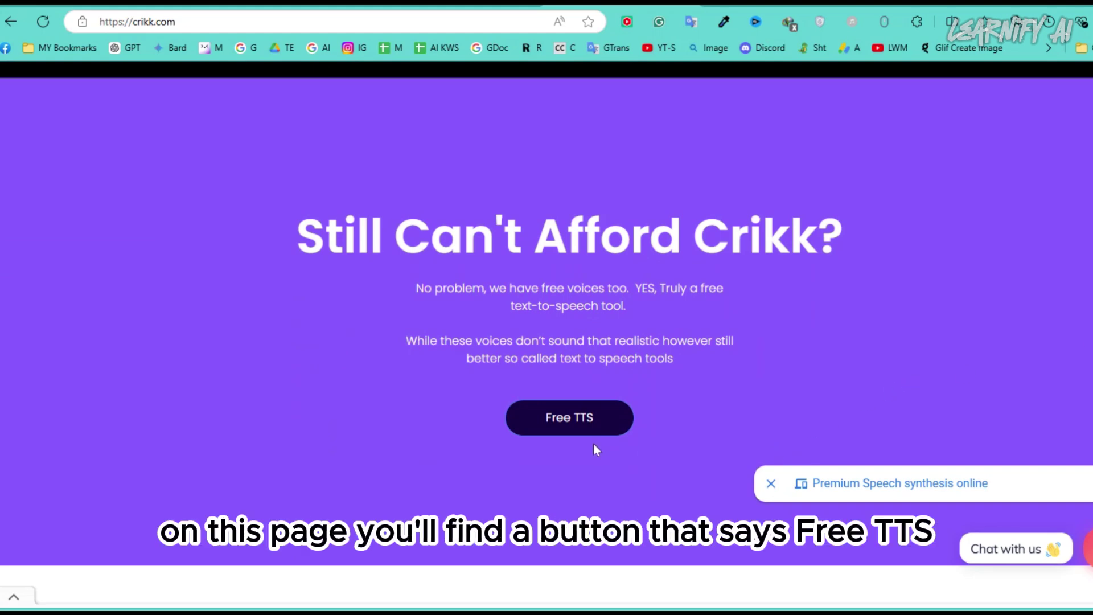
- In Crikk's text-to-speech tool, keep English and pick the Jenny English (US) voice
{"action": "left_click", "coordinate": [539, 427]}
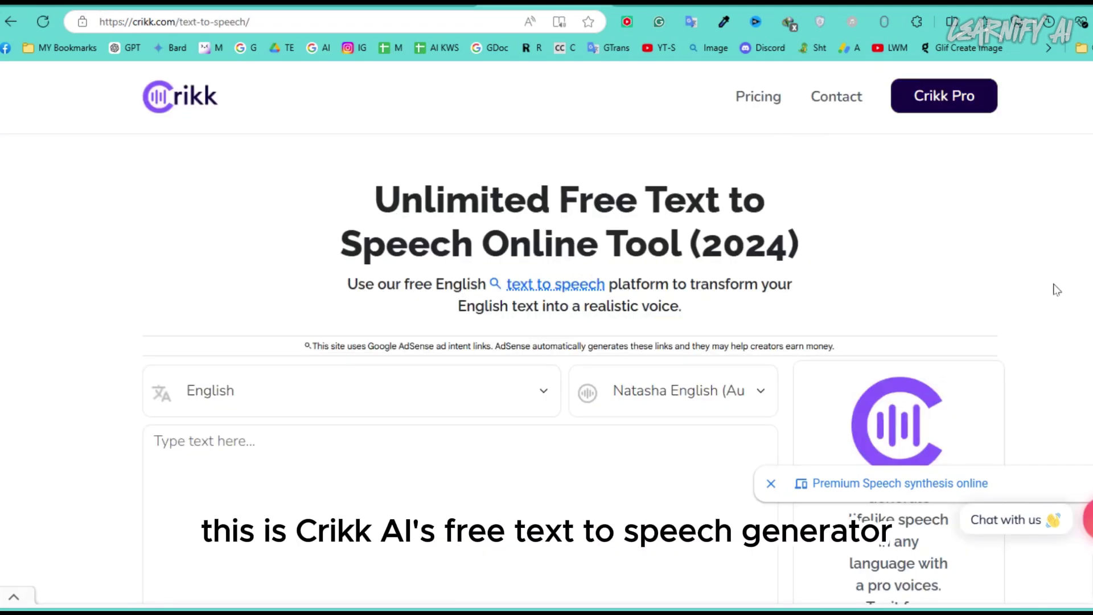
{"action": "scroll", "coordinate": [1045, 290], "scroll_direction": "down", "scroll_amount": 2}
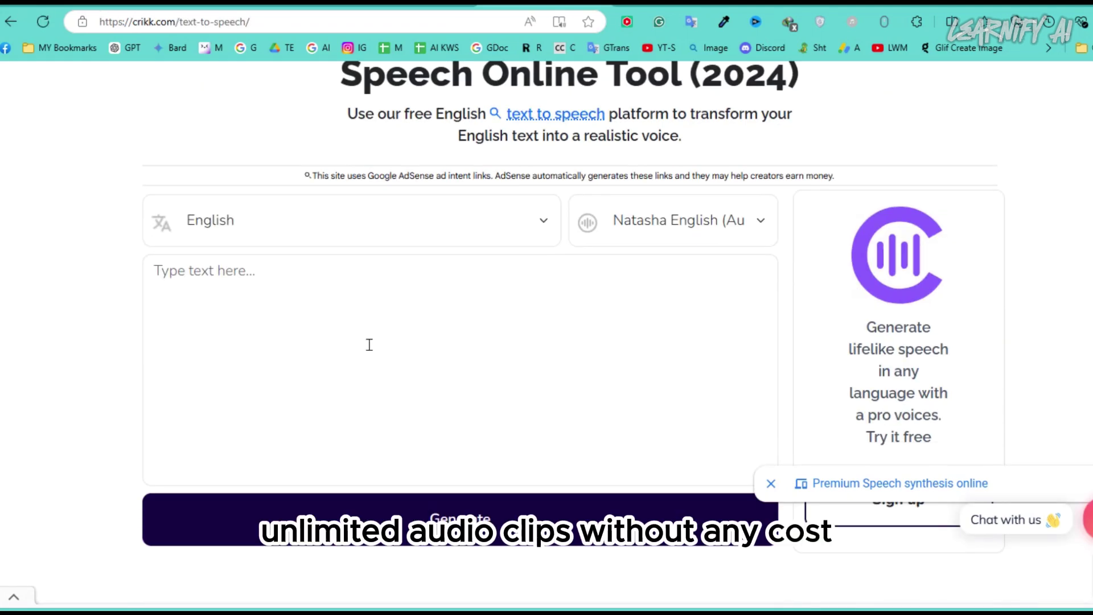
{"action": "left_click", "coordinate": [282, 229]}
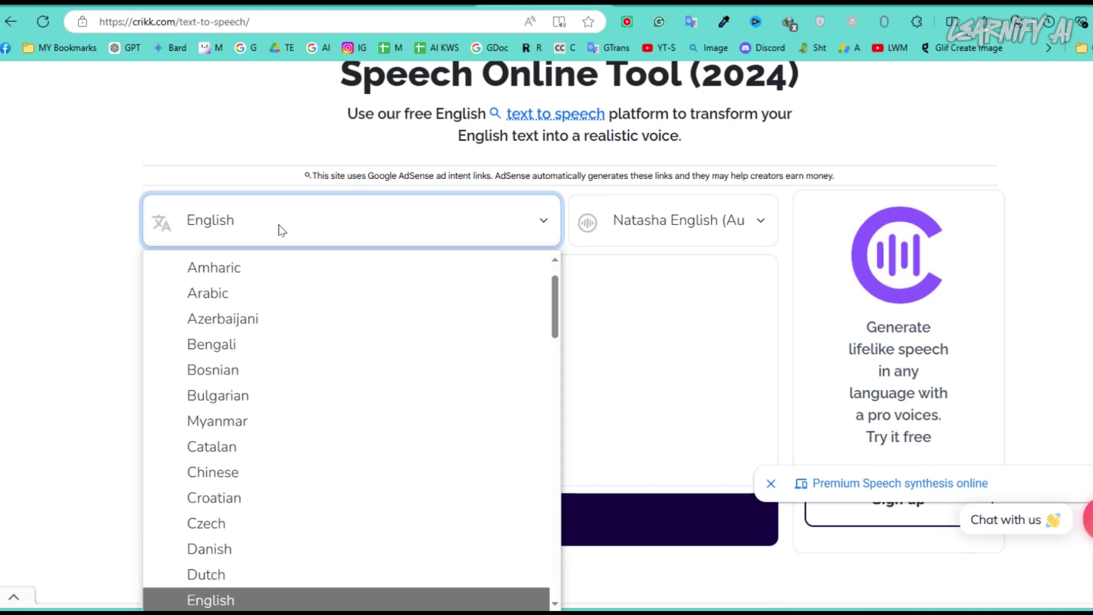
{"action": "scroll", "coordinate": [350, 517], "scroll_direction": "down", "scroll_amount": 10}
{"action": "scroll", "coordinate": [350, 517], "scroll_direction": "down", "scroll_amount": 3}
{"action": "scroll", "coordinate": [351, 516], "scroll_direction": "down", "scroll_amount": 5}
{"action": "scroll", "coordinate": [350, 516], "scroll_direction": "down", "scroll_amount": 1}
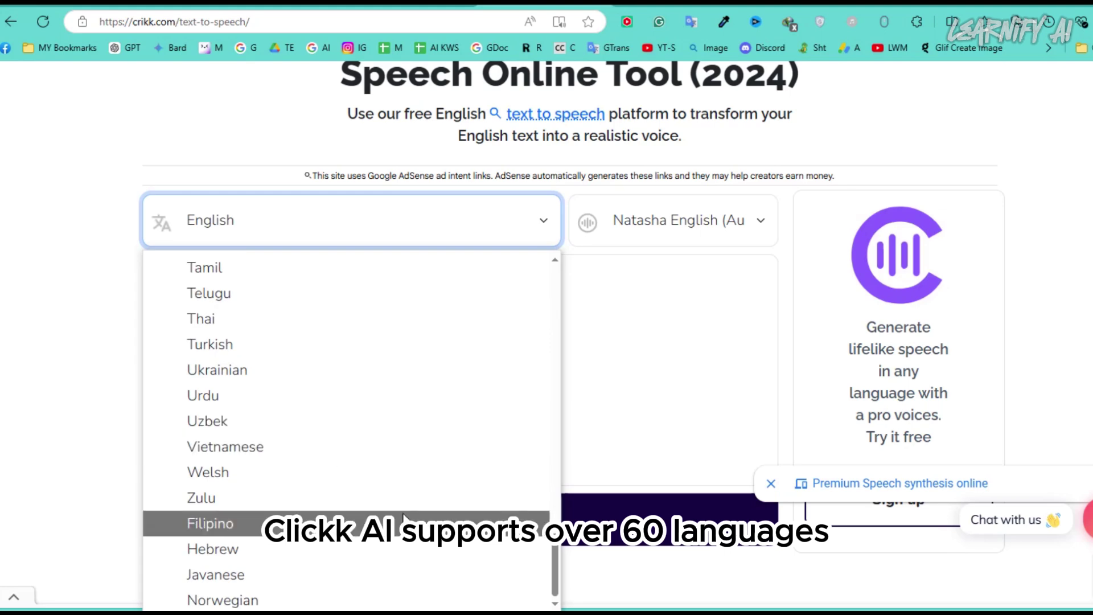
{"action": "scroll", "coordinate": [368, 473], "scroll_direction": "up", "scroll_amount": 5}
{"action": "scroll", "coordinate": [368, 472], "scroll_direction": "up", "scroll_amount": 10}
{"action": "left_click", "coordinate": [626, 269]}
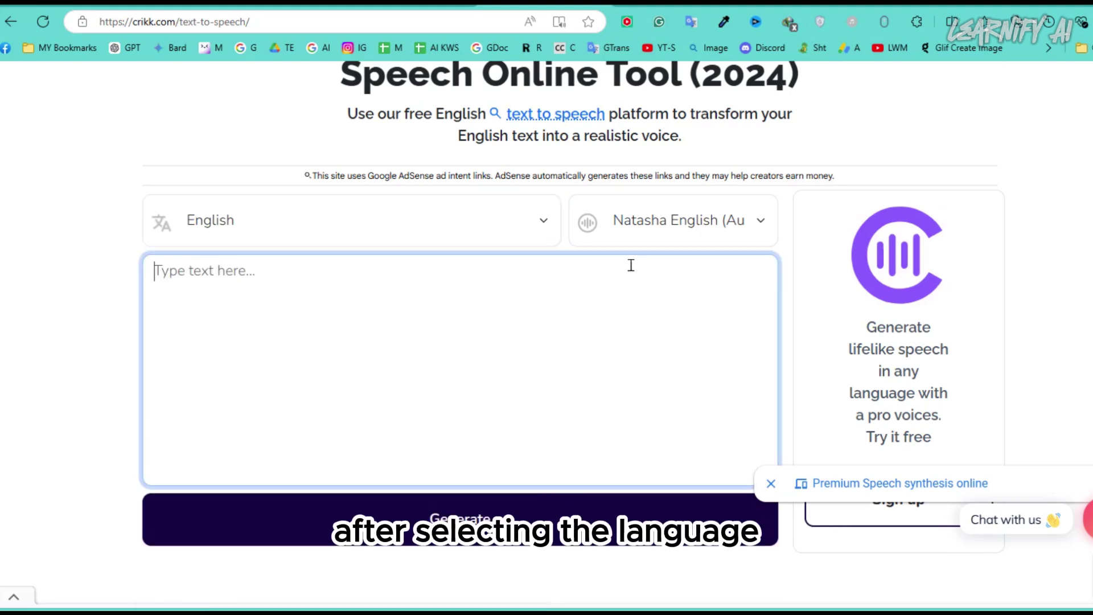
{"action": "left_click", "coordinate": [655, 225]}
{"action": "scroll", "coordinate": [679, 484], "scroll_direction": "down", "scroll_amount": 5}
{"action": "scroll", "coordinate": [679, 393], "scroll_direction": "down", "scroll_amount": 5}
{"action": "left_click", "coordinate": [666, 471]}
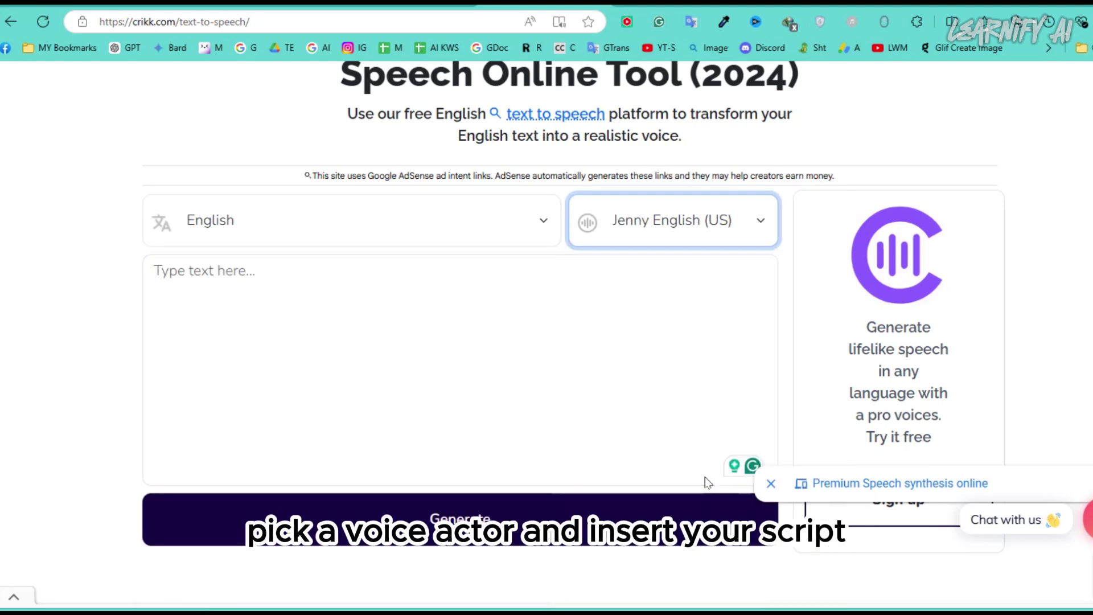
- Paste the coffee shop paragraph and generate its speech
{"action": "left_click", "coordinate": [535, 307]}
{"action": "type", "text": "Their paths first crossed at a quaint coffee shop in the heart of the city. As they shared stories over steaming cups of coffee, they discovered a shared passion for music, books, and the beauty of the world. Their connection was immediate, a spark that ignited a fire within them both."}
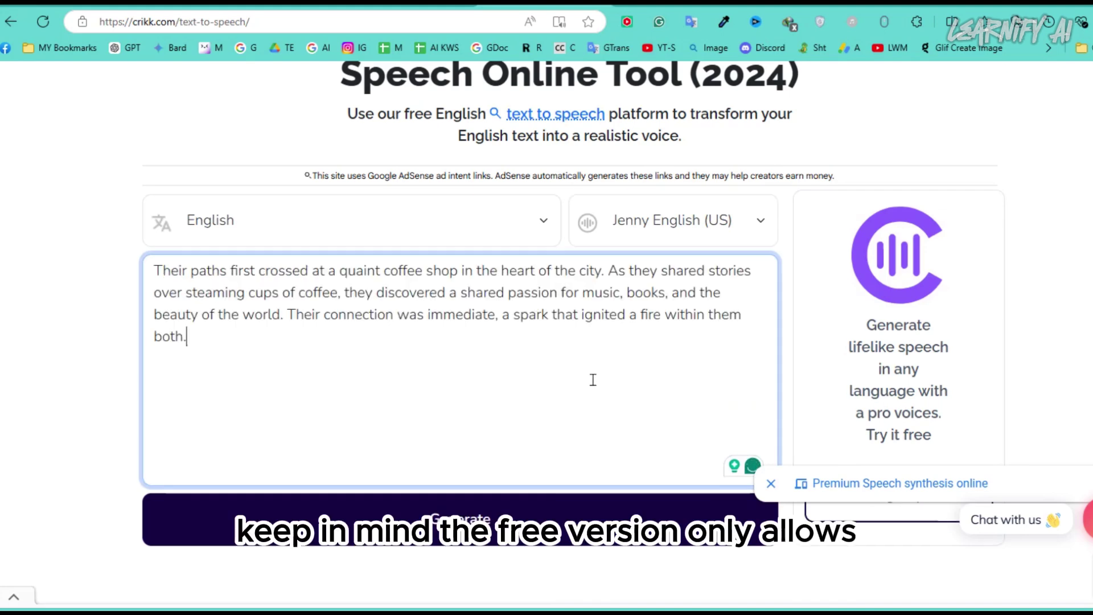
{"action": "left_click", "coordinate": [595, 96]}
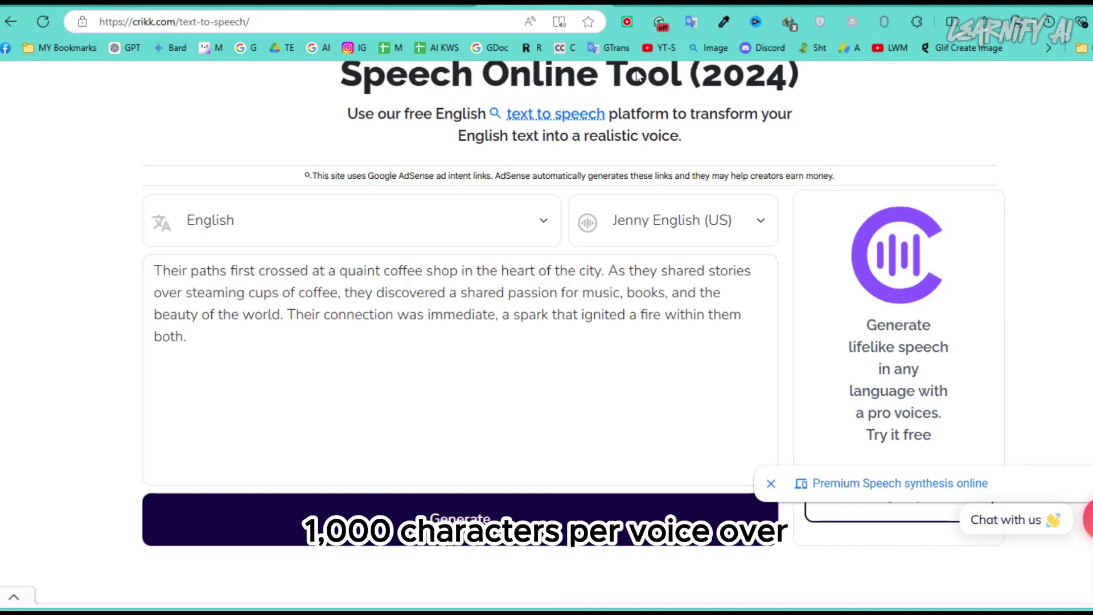
{"action": "left_click", "coordinate": [333, 521]}
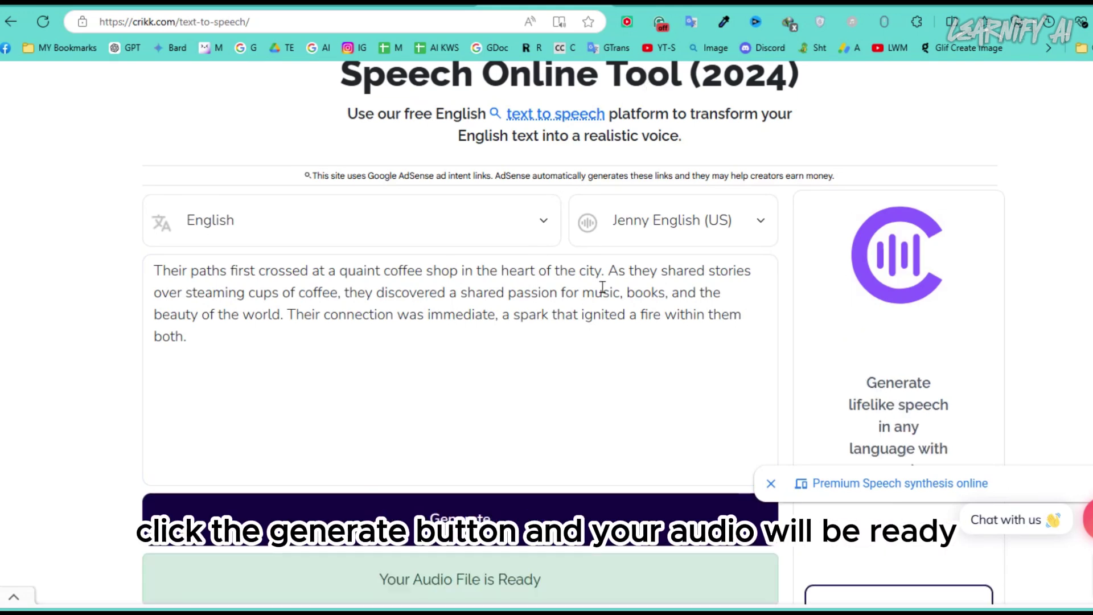
{"action": "scroll", "coordinate": [586, 310], "scroll_direction": "down", "scroll_amount": 2}
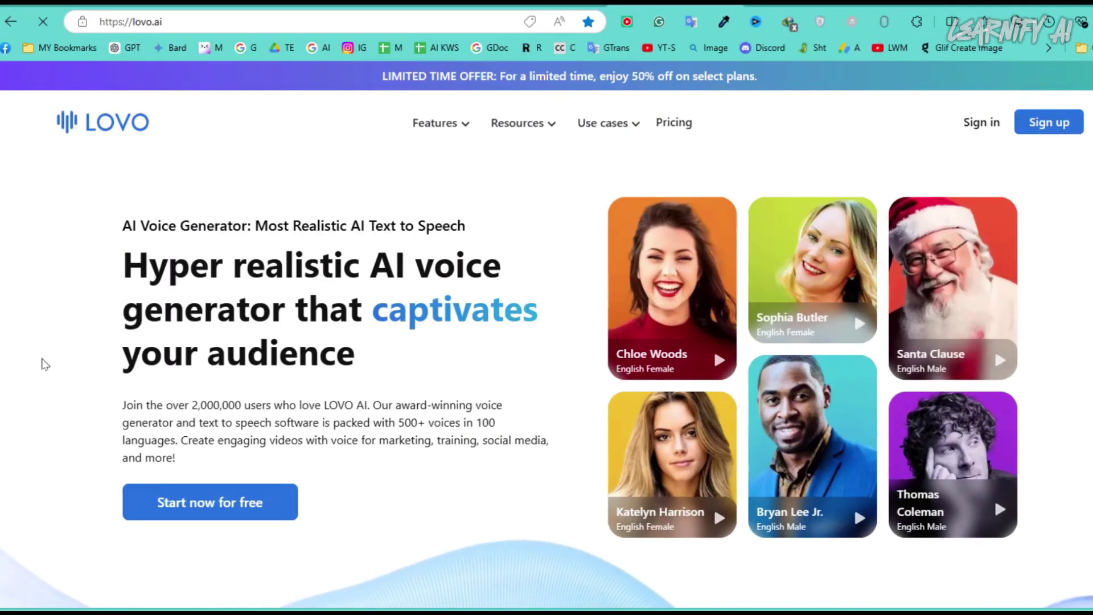
{"action": "scroll", "coordinate": [41, 363], "scroll_direction": "down", "scroll_amount": 5}
{"action": "scroll", "coordinate": [45, 365], "scroll_direction": "down", "scroll_amount": 1}
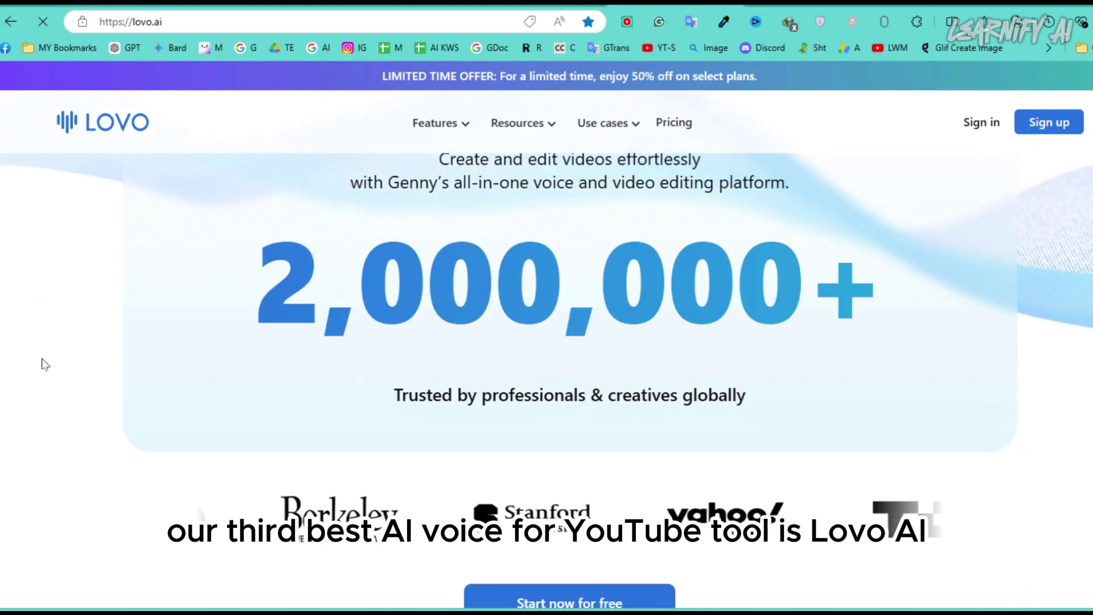
{"action": "scroll", "coordinate": [44, 364], "scroll_direction": "down", "scroll_amount": 2}
{"action": "scroll", "coordinate": [44, 364], "scroll_direction": "down", "scroll_amount": 3}
{"action": "scroll", "coordinate": [45, 364], "scroll_direction": "down", "scroll_amount": 3}
{"action": "scroll", "coordinate": [45, 364], "scroll_direction": "down", "scroll_amount": 4}
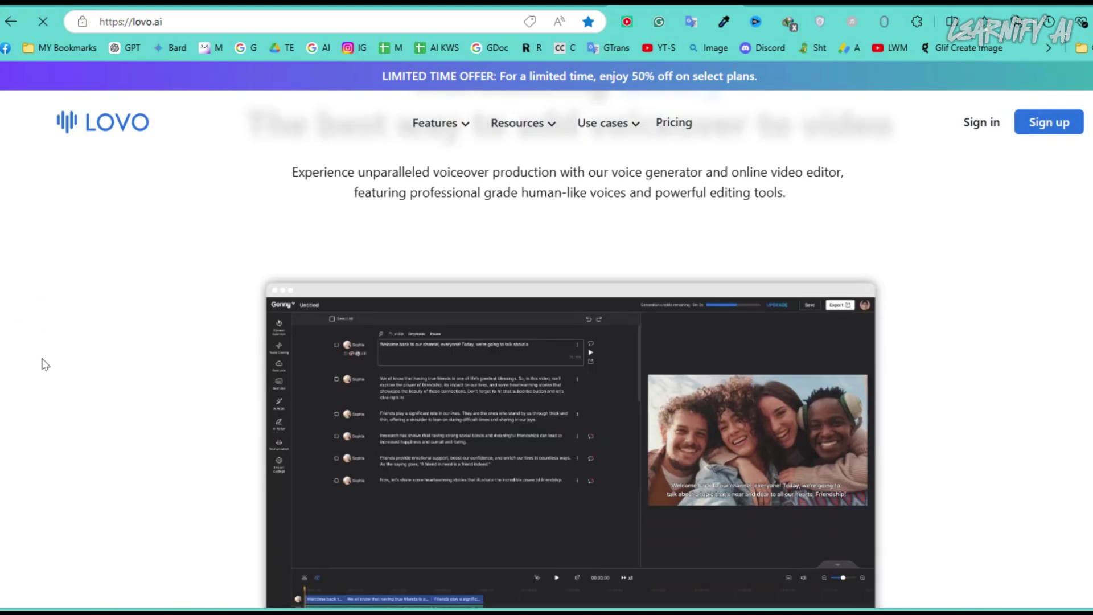
{"action": "scroll", "coordinate": [44, 364], "scroll_direction": "down", "scroll_amount": 2}
{"action": "scroll", "coordinate": [44, 364], "scroll_direction": "down", "scroll_amount": 4}
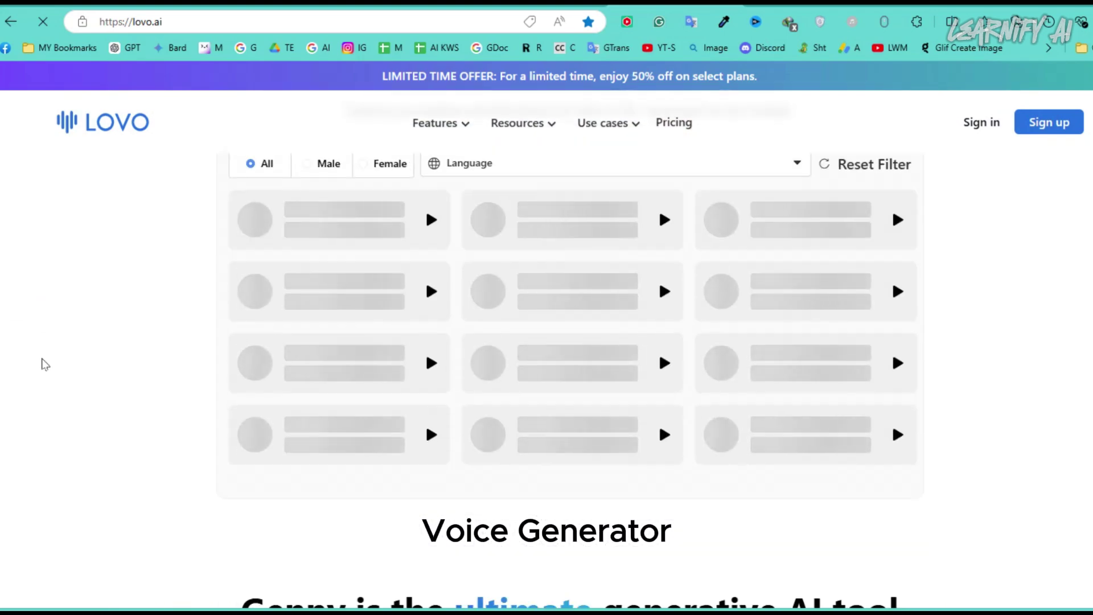
{"action": "scroll", "coordinate": [44, 363], "scroll_direction": "down", "scroll_amount": 4}
{"action": "scroll", "coordinate": [44, 364], "scroll_direction": "down", "scroll_amount": 2}
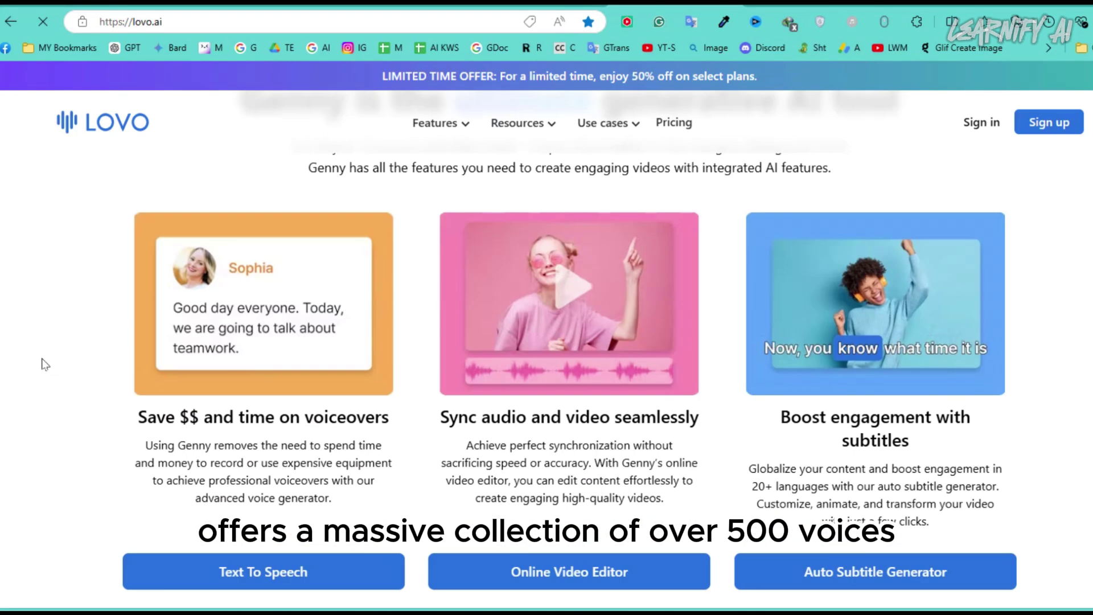
{"action": "scroll", "coordinate": [44, 364], "scroll_direction": "down", "scroll_amount": 2}
{"action": "scroll", "coordinate": [45, 364], "scroll_direction": "down", "scroll_amount": 3}
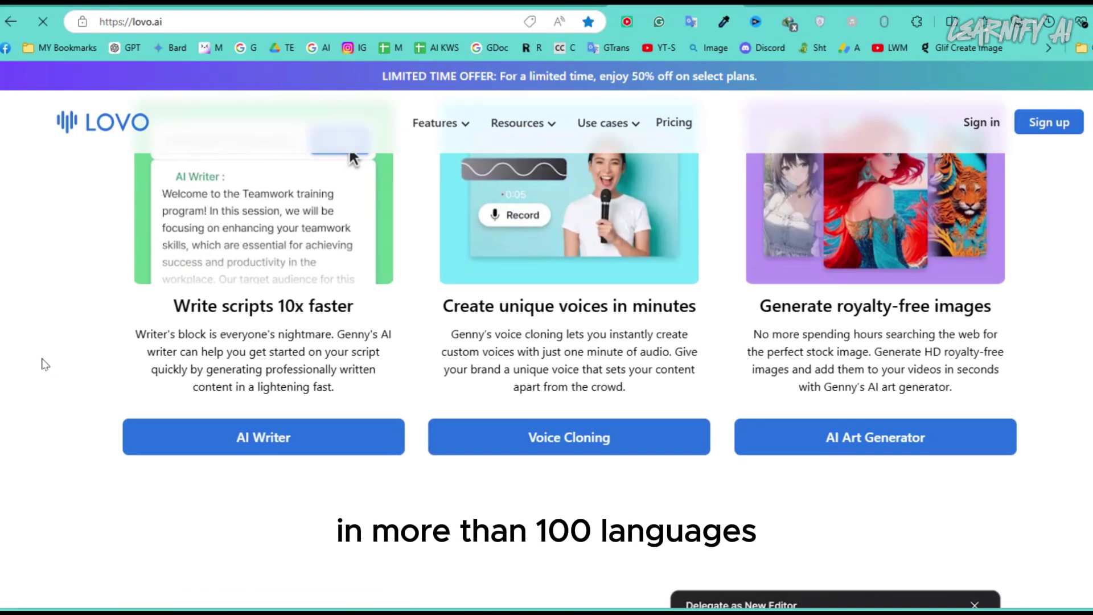
{"action": "scroll", "coordinate": [571, 328], "scroll_direction": "up", "scroll_amount": 10}
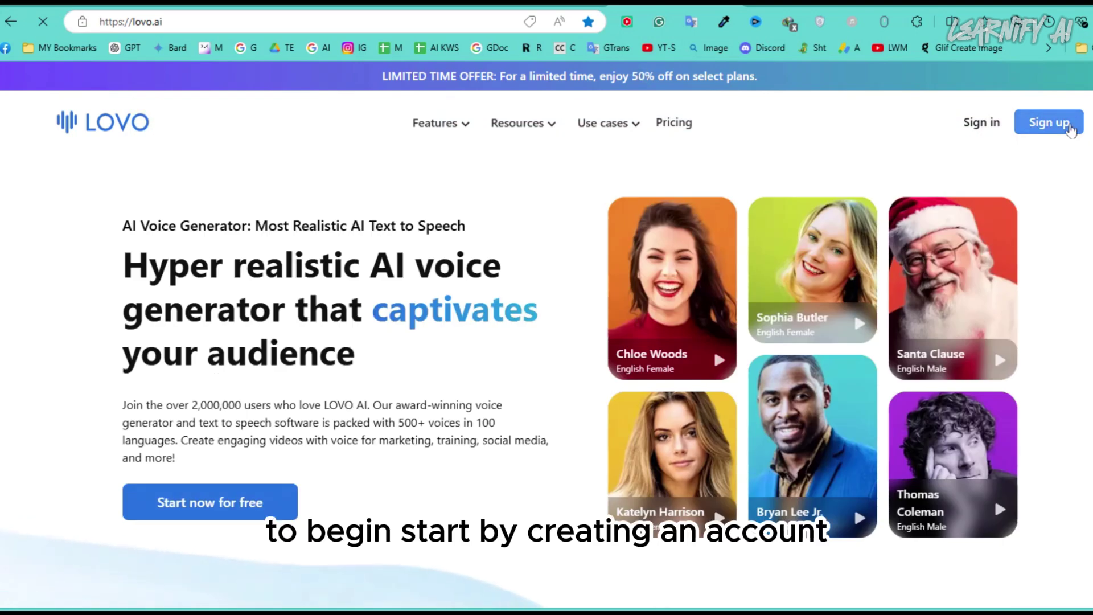
- Sign in to LOVO and reach Genny's Create a Project choices
{"action": "left_click", "coordinate": [1049, 122]}
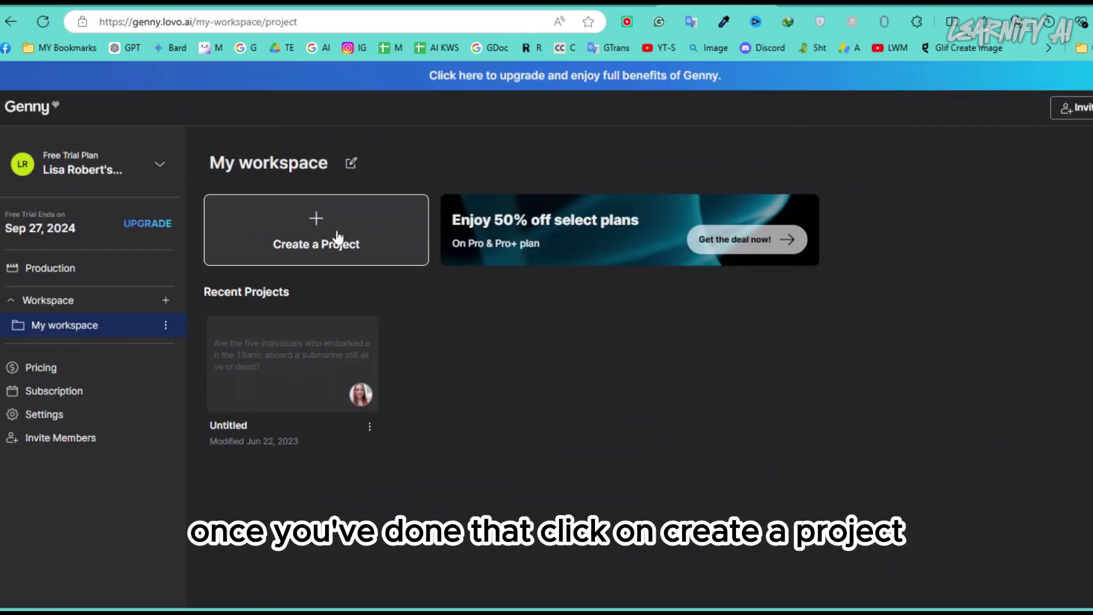
{"action": "left_click", "coordinate": [338, 238]}
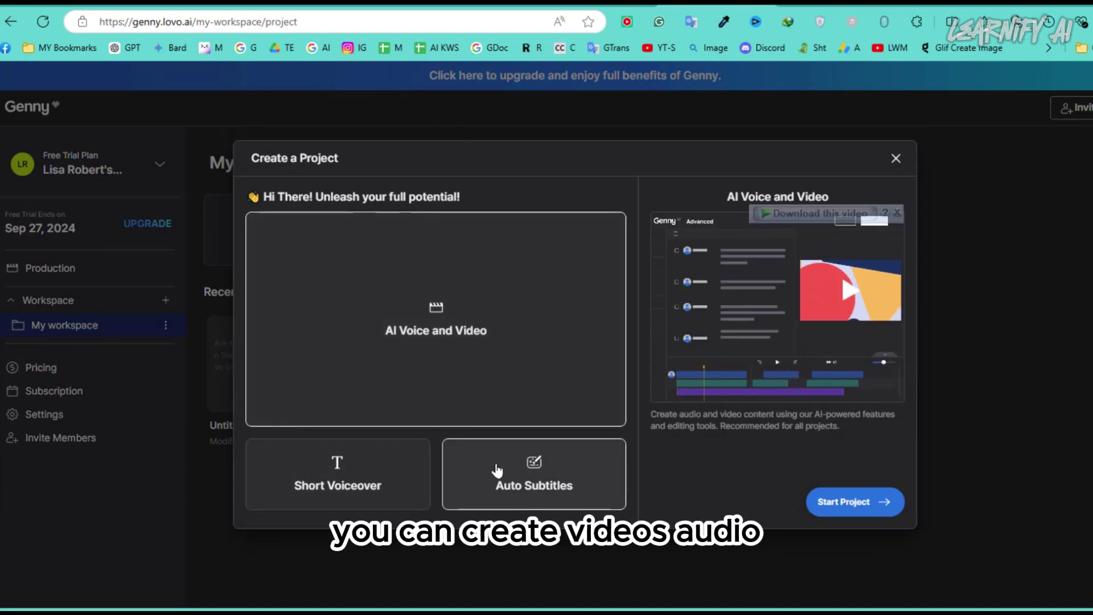
- Start a Short Voiceover project and bring up the voice library via Change Voice
{"action": "left_click", "coordinate": [359, 481]}
{"action": "left_click", "coordinate": [854, 503]}
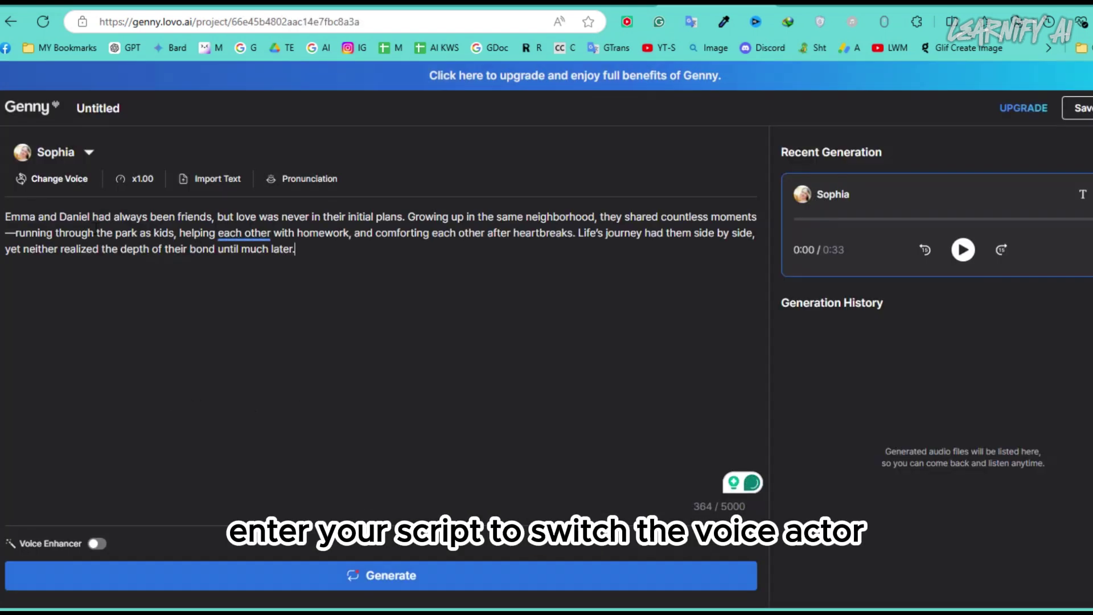
{"action": "left_click", "coordinate": [22, 156]}
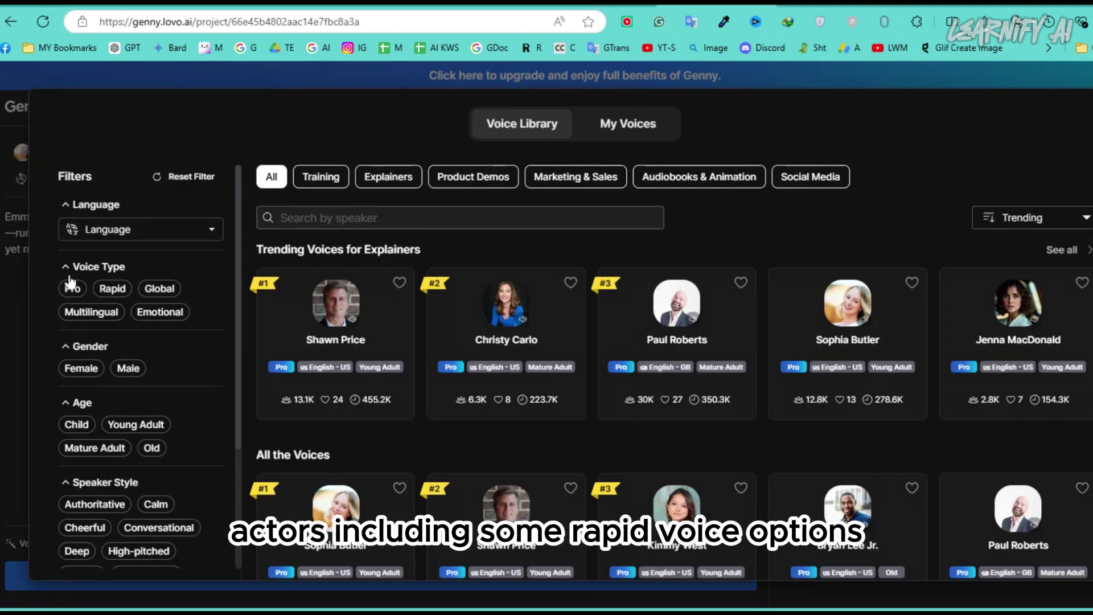
- Peek at the Language filter, then switch to My Voices with its voice-cloning options
{"action": "left_click", "coordinate": [114, 242]}
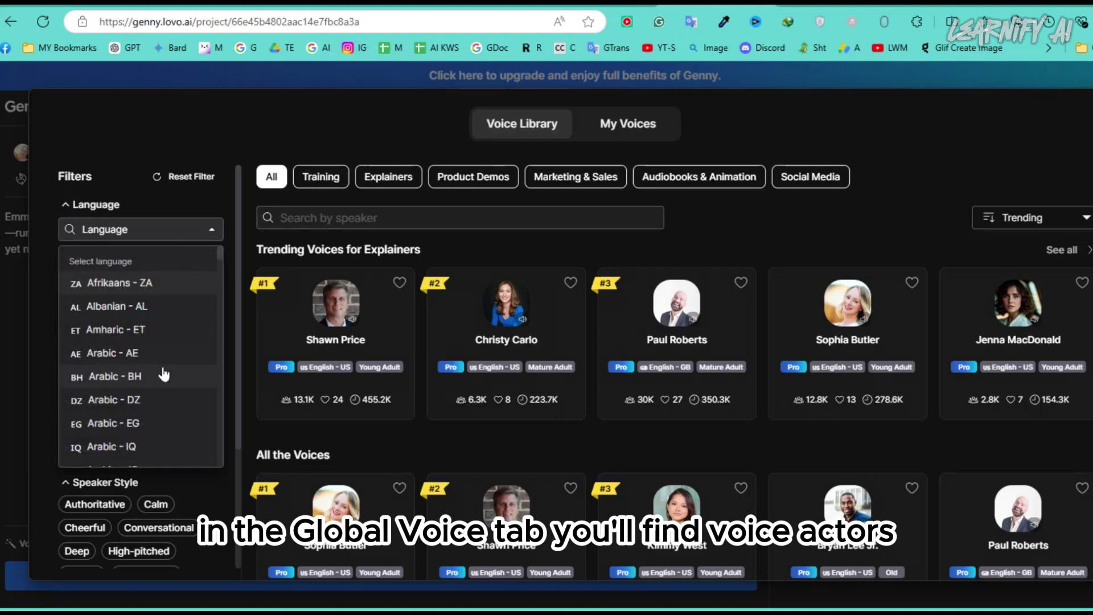
{"action": "scroll", "coordinate": [154, 366], "scroll_direction": "down", "scroll_amount": 2}
{"action": "scroll", "coordinate": [163, 373], "scroll_direction": "down", "scroll_amount": 5}
{"action": "scroll", "coordinate": [164, 374], "scroll_direction": "down", "scroll_amount": 5}
{"action": "scroll", "coordinate": [162, 370], "scroll_direction": "down", "scroll_amount": 5}
{"action": "scroll", "coordinate": [162, 373], "scroll_direction": "up", "scroll_amount": 15}
{"action": "left_click", "coordinate": [44, 279]}
{"action": "left_click", "coordinate": [623, 127]}
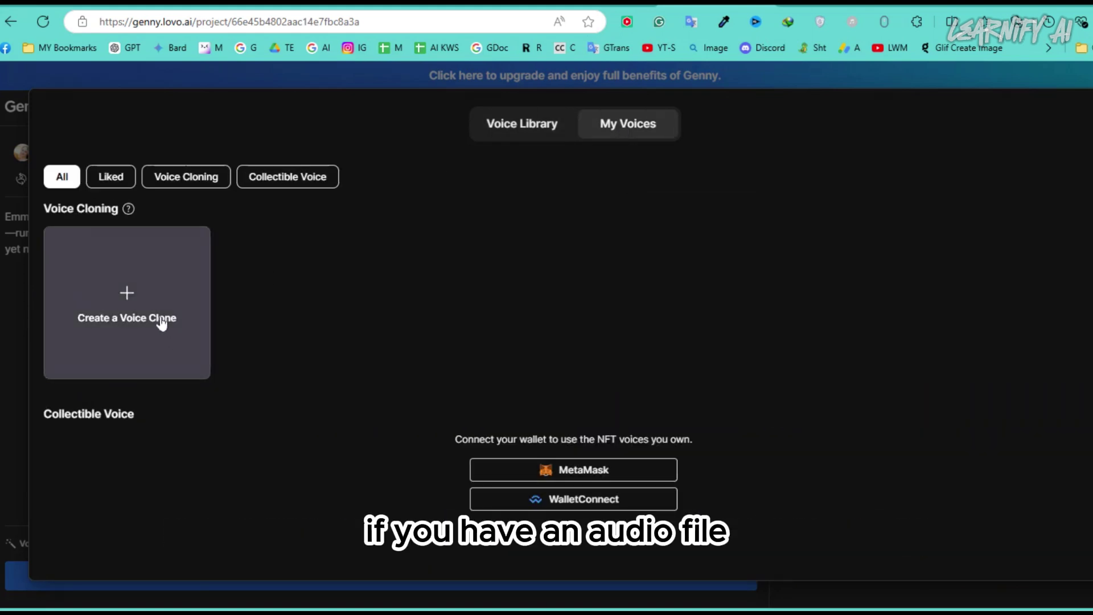
- Look at Create a Voice Clone, back out, and select Jenna as the narrator
{"action": "left_click", "coordinate": [160, 324]}
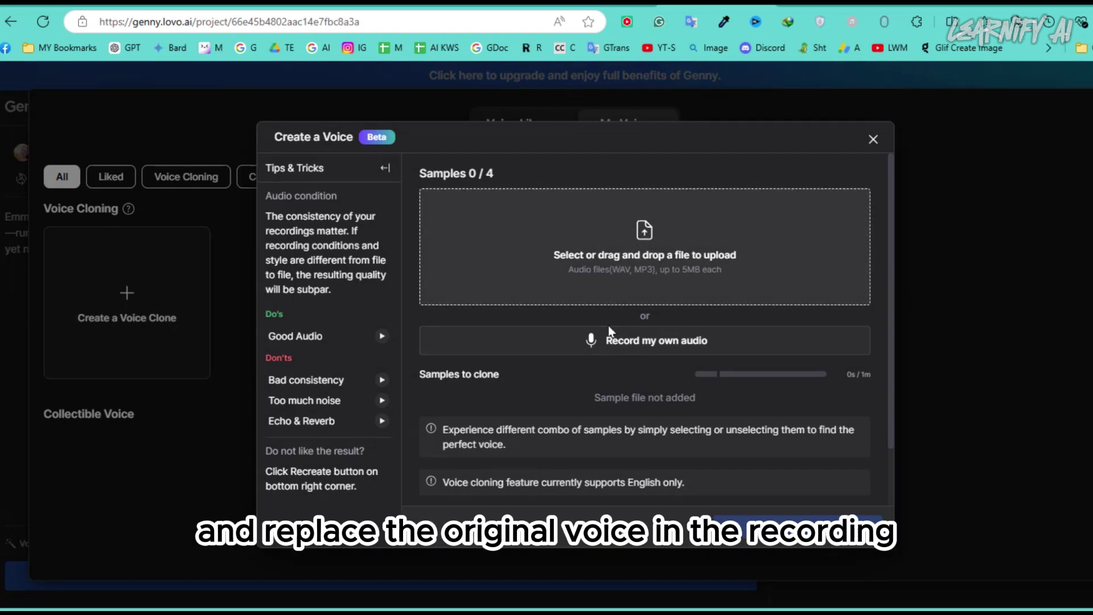
{"action": "scroll", "coordinate": [628, 372], "scroll_direction": "down", "scroll_amount": 2}
{"action": "scroll", "coordinate": [629, 414], "scroll_direction": "up", "scroll_amount": 2}
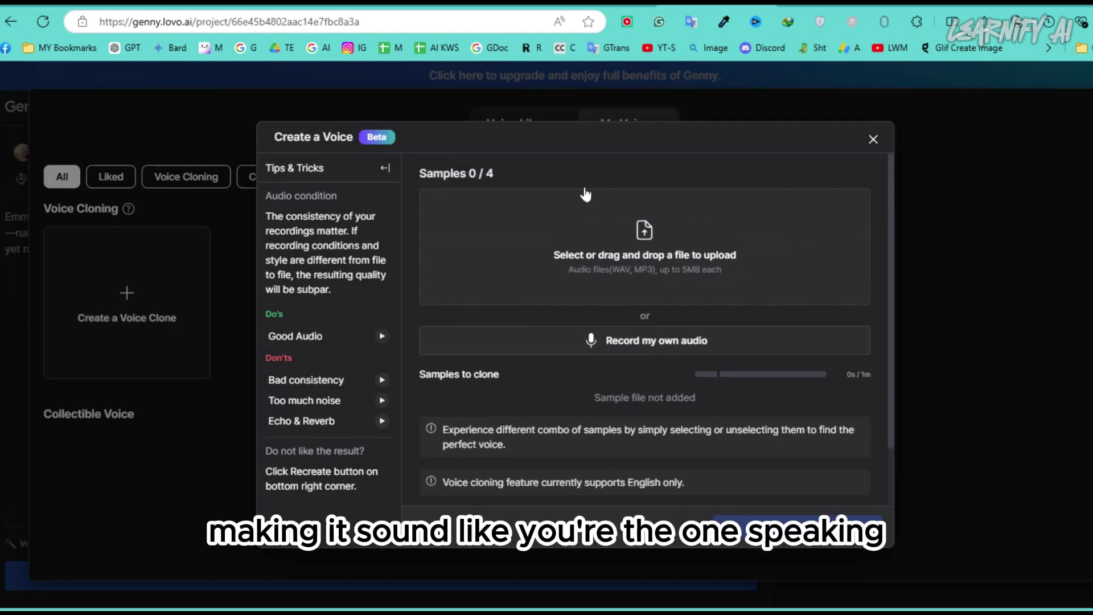
{"action": "left_click", "coordinate": [873, 138]}
{"action": "left_click", "coordinate": [1042, 400]}
- Try Import Text and the Pronunciation tool, close them, and generate the Jenna voiceover
{"action": "left_click", "coordinate": [208, 186]}
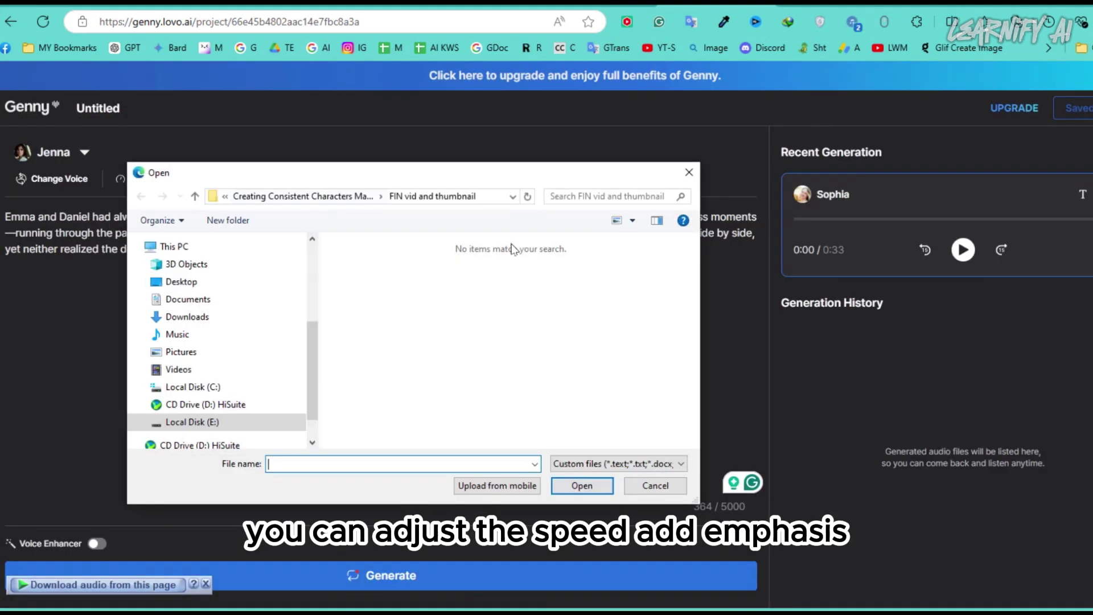
{"action": "left_click", "coordinate": [689, 173]}
{"action": "left_click", "coordinate": [303, 183]}
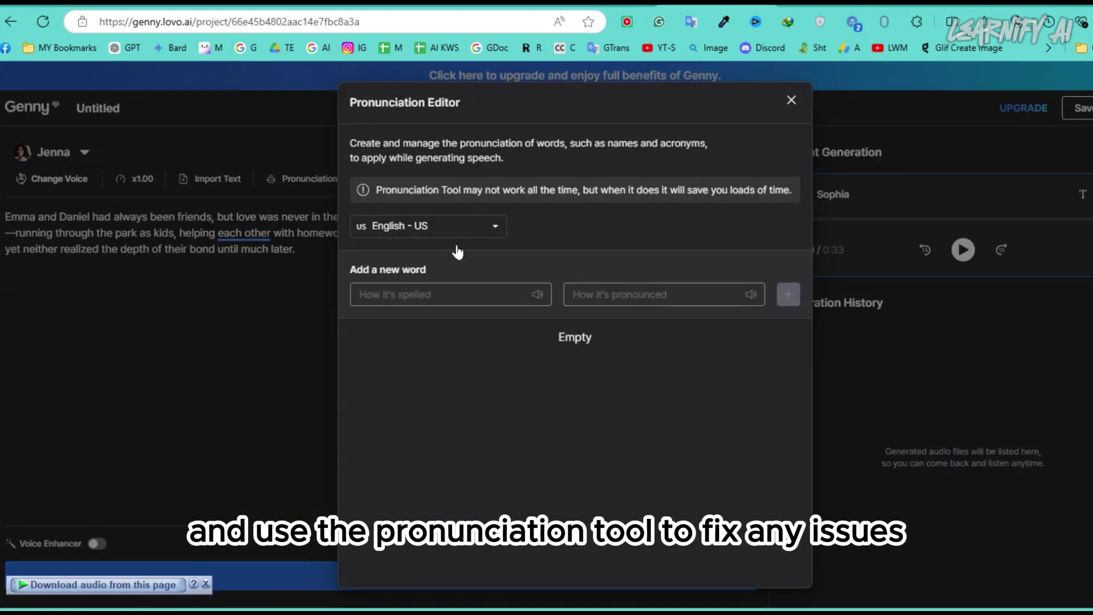
{"action": "left_click", "coordinate": [432, 225]}
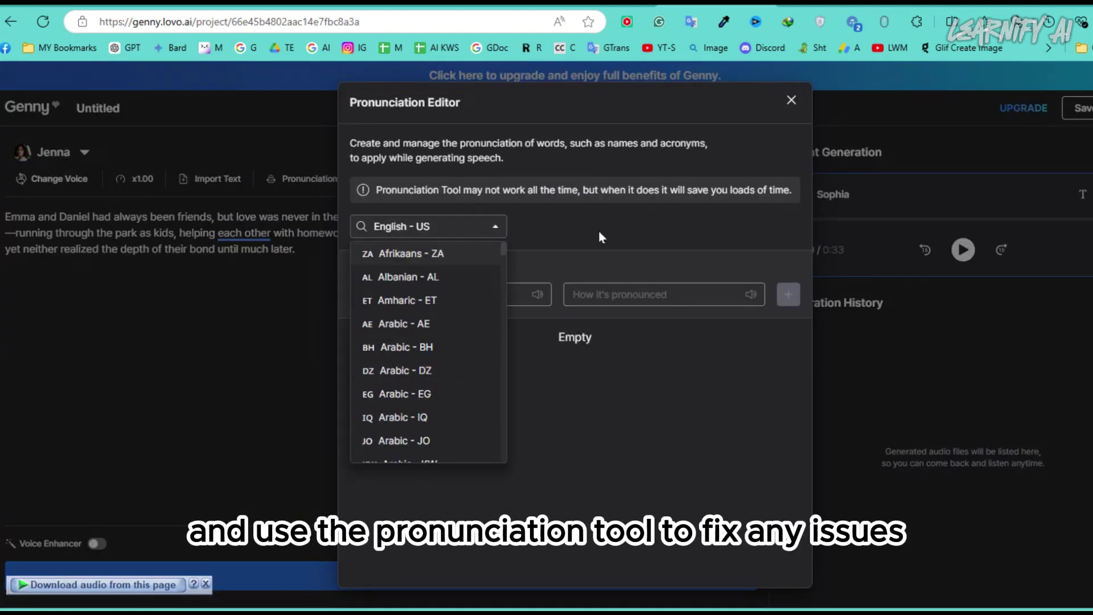
{"action": "key", "text": "Escape"}
{"action": "key", "text": "Escape"}
{"action": "left_click", "coordinate": [415, 568]}
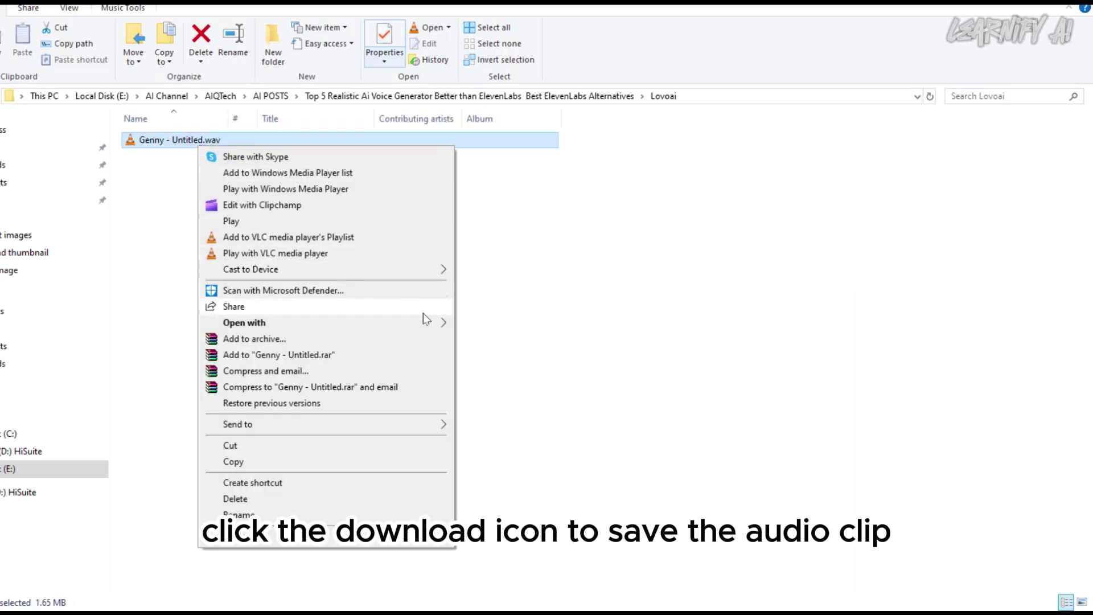
- Play the downloaded Genny - Untitled.wav clip in Media Player
{"action": "mouse_move", "coordinate": [324, 322]}
{"action": "left_click", "coordinate": [478, 357]}
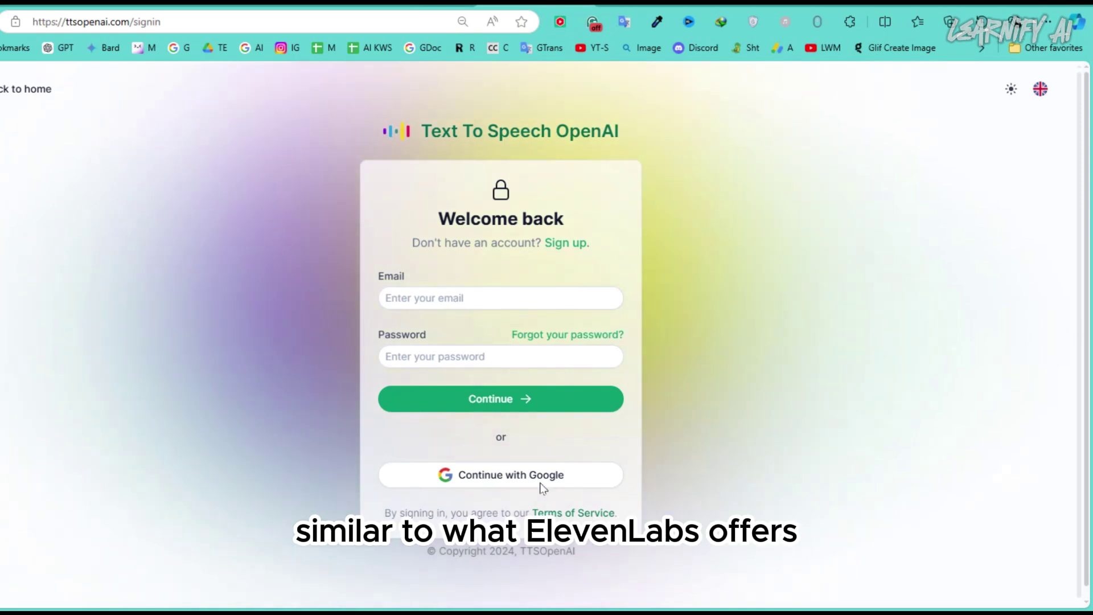
- Sign in, paste the Emma and Daniel love story, and browse System Voices and My Voices
{"action": "left_click", "coordinate": [532, 486]}
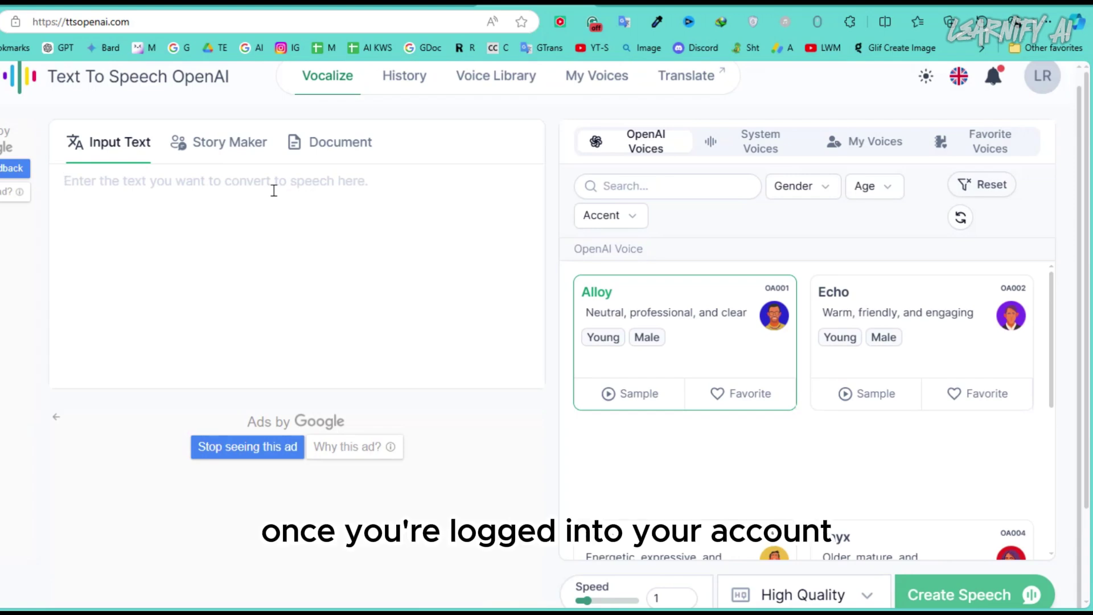
{"action": "type", "text": "One day, at a mutual friend’s wedding, something changed. As they danced together under the soft glow of string lights, their laughter turned into a quiet understanding. In that moment, they saw each other not just as old friends but as something more. That night, Daniel walked Emma home, and with a tender smile, he asked, “Do you think we could be more than just this?”  Emma looked up at him, her heart beating fast. “Maybe we’ve always been more,” she replied. That was the beginning of their love story."}
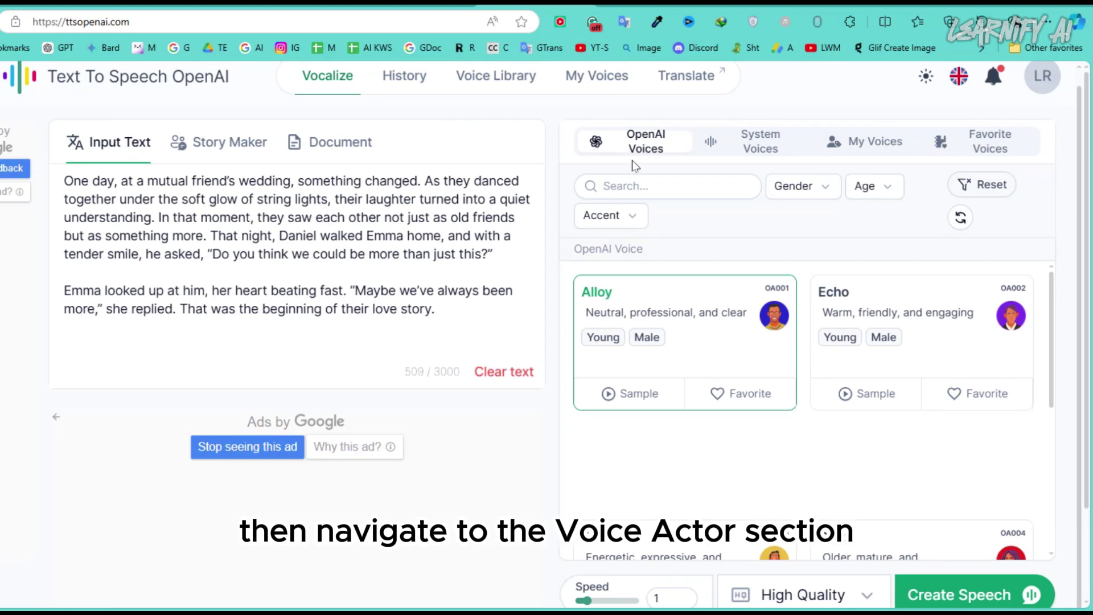
{"action": "scroll", "coordinate": [671, 385], "scroll_direction": "down", "scroll_amount": 2}
{"action": "scroll", "coordinate": [672, 385], "scroll_direction": "down", "scroll_amount": 2}
{"action": "scroll", "coordinate": [673, 389], "scroll_direction": "down", "scroll_amount": 2}
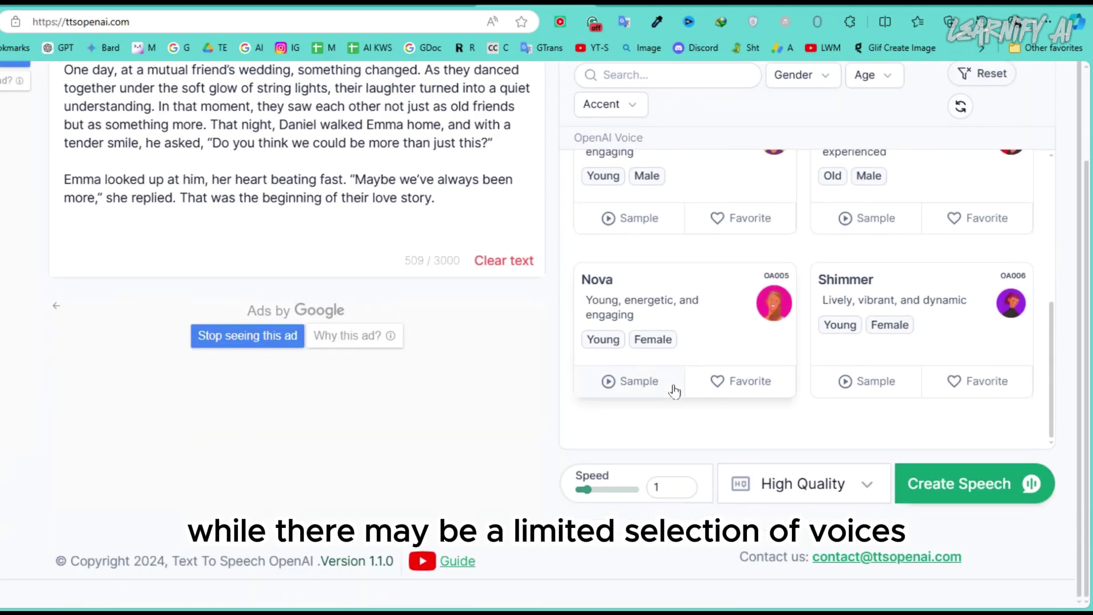
{"action": "scroll", "coordinate": [674, 385], "scroll_direction": "up", "scroll_amount": 2}
{"action": "scroll", "coordinate": [679, 381], "scroll_direction": "up", "scroll_amount": 2}
{"action": "scroll", "coordinate": [914, 360], "scroll_direction": "up", "scroll_amount": 1}
{"action": "scroll", "coordinate": [914, 360], "scroll_direction": "up", "scroll_amount": 2}
{"action": "left_click", "coordinate": [760, 156]}
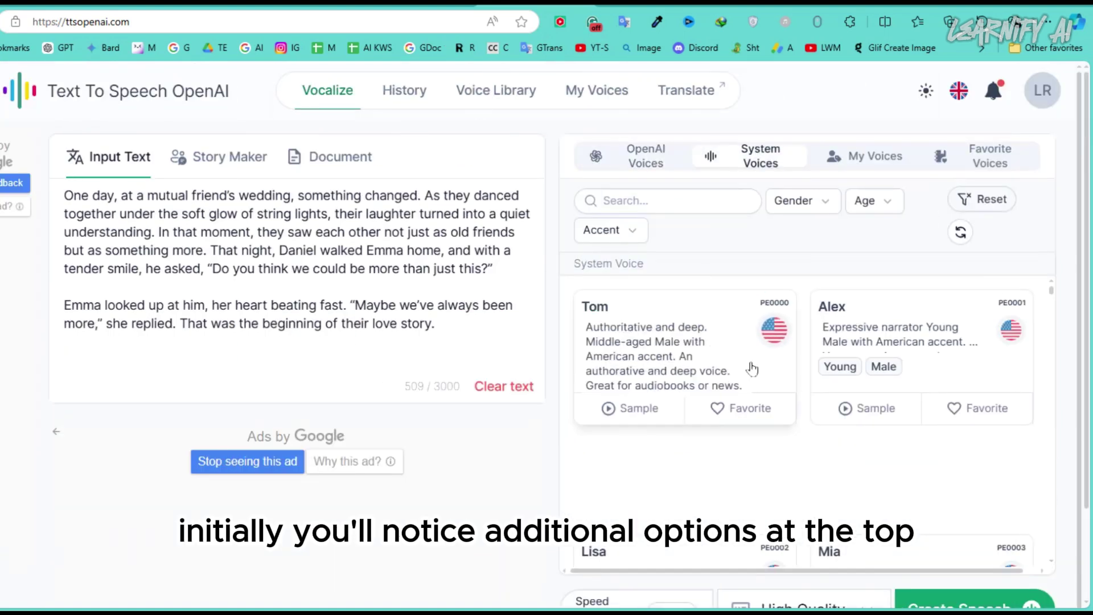
{"action": "scroll", "coordinate": [776, 461], "scroll_direction": "down", "scroll_amount": 1}
{"action": "scroll", "coordinate": [775, 461], "scroll_direction": "down", "scroll_amount": 3}
{"action": "scroll", "coordinate": [777, 464], "scroll_direction": "down", "scroll_amount": 3}
{"action": "scroll", "coordinate": [776, 461], "scroll_direction": "down", "scroll_amount": 2}
{"action": "scroll", "coordinate": [776, 461], "scroll_direction": "down", "scroll_amount": 3}
{"action": "scroll", "coordinate": [776, 461], "scroll_direction": "down", "scroll_amount": 2}
{"action": "scroll", "coordinate": [778, 464], "scroll_direction": "down", "scroll_amount": 2}
{"action": "scroll", "coordinate": [775, 464], "scroll_direction": "down", "scroll_amount": 3}
{"action": "scroll", "coordinate": [775, 464], "scroll_direction": "down", "scroll_amount": 2}
{"action": "scroll", "coordinate": [775, 463], "scroll_direction": "down", "scroll_amount": 2}
{"action": "left_click", "coordinate": [858, 163]}
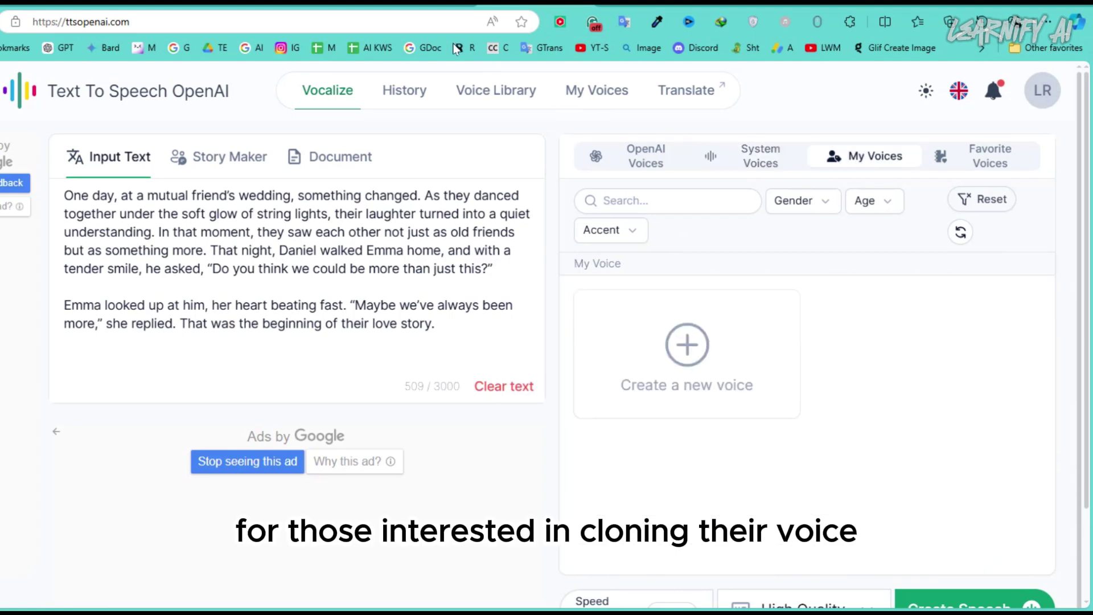
{"action": "left_click", "coordinate": [671, 337]}
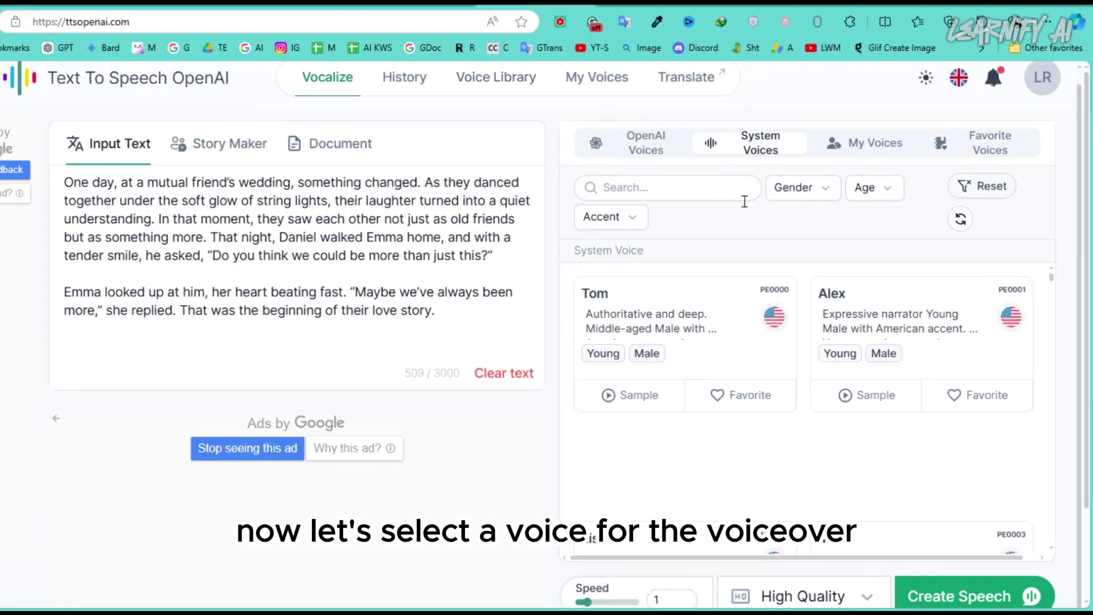
- Filter voices to Female, Young, American and choose Theresa as narrator
{"action": "left_click", "coordinate": [817, 193]}
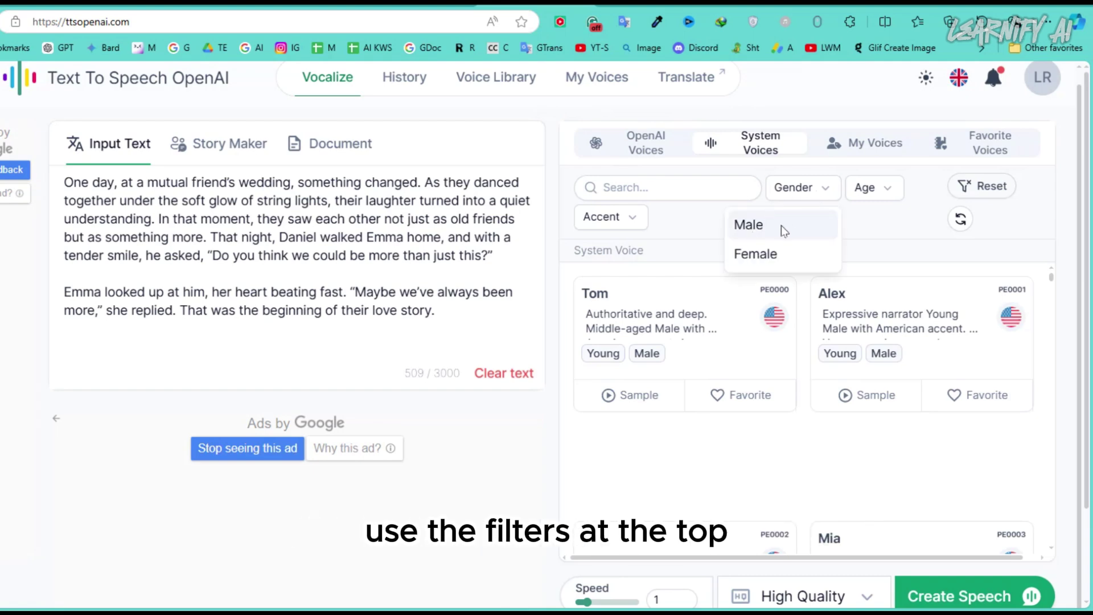
{"action": "left_click", "coordinate": [763, 255]}
{"action": "left_click", "coordinate": [876, 196]}
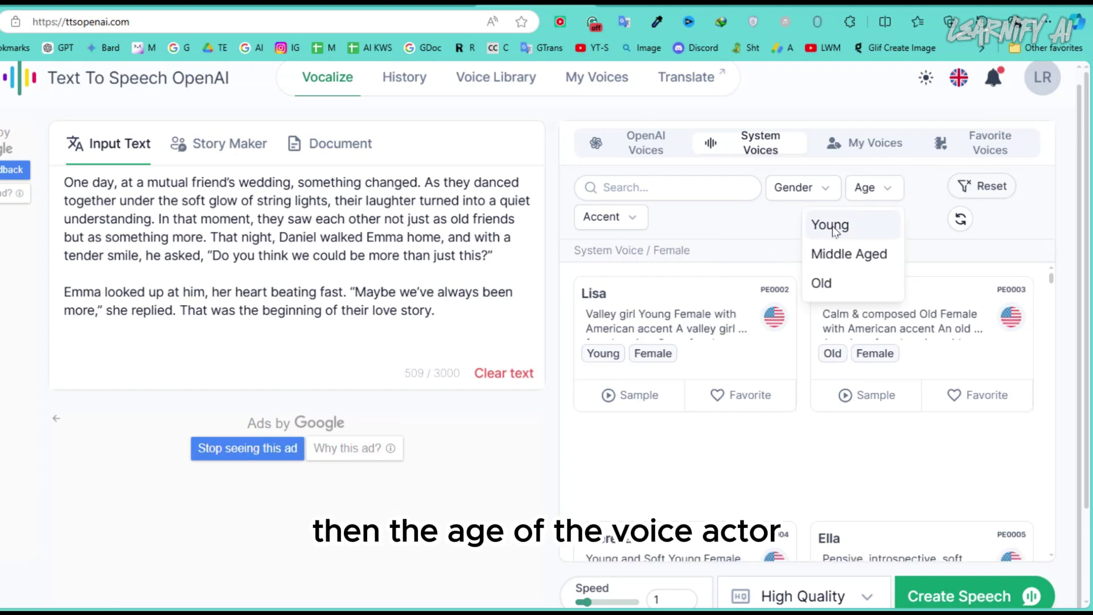
{"action": "left_click", "coordinate": [839, 228]}
{"action": "left_click", "coordinate": [631, 219]}
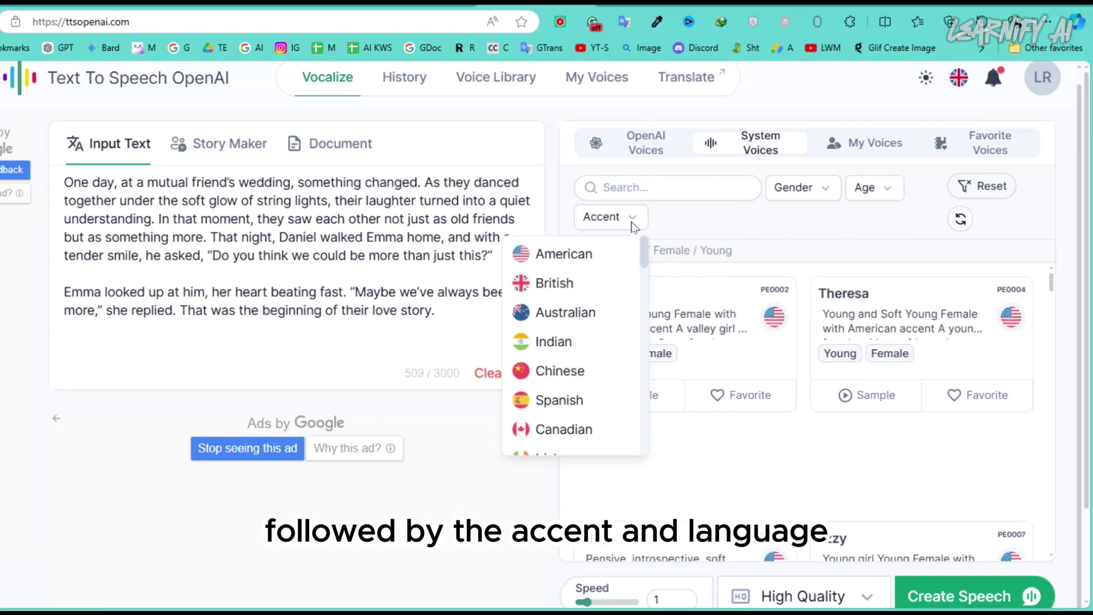
{"action": "left_click", "coordinate": [587, 259]}
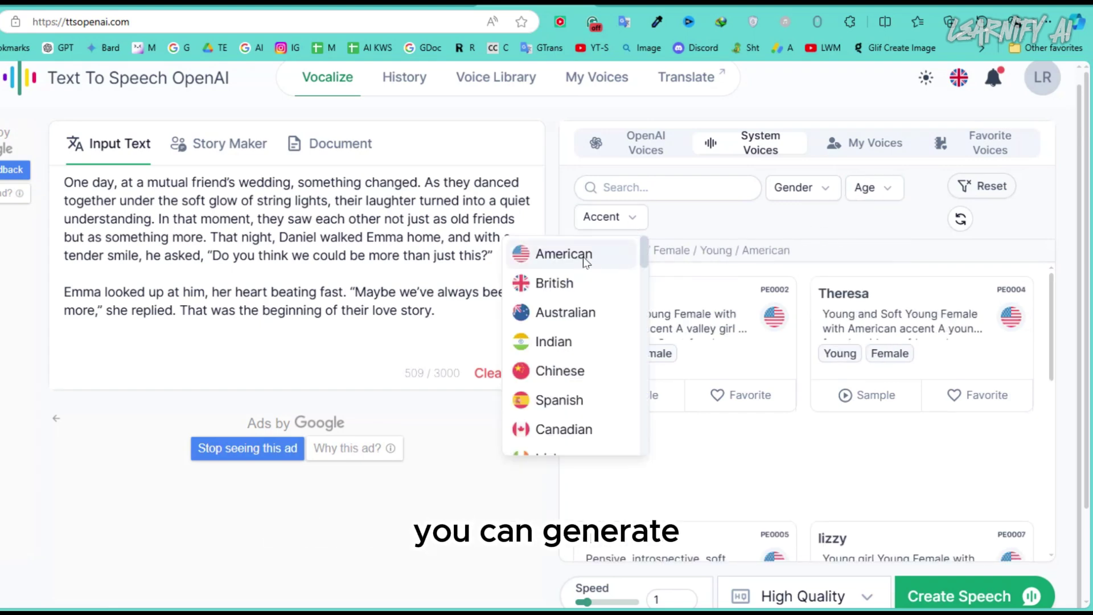
{"action": "left_click", "coordinate": [775, 233]}
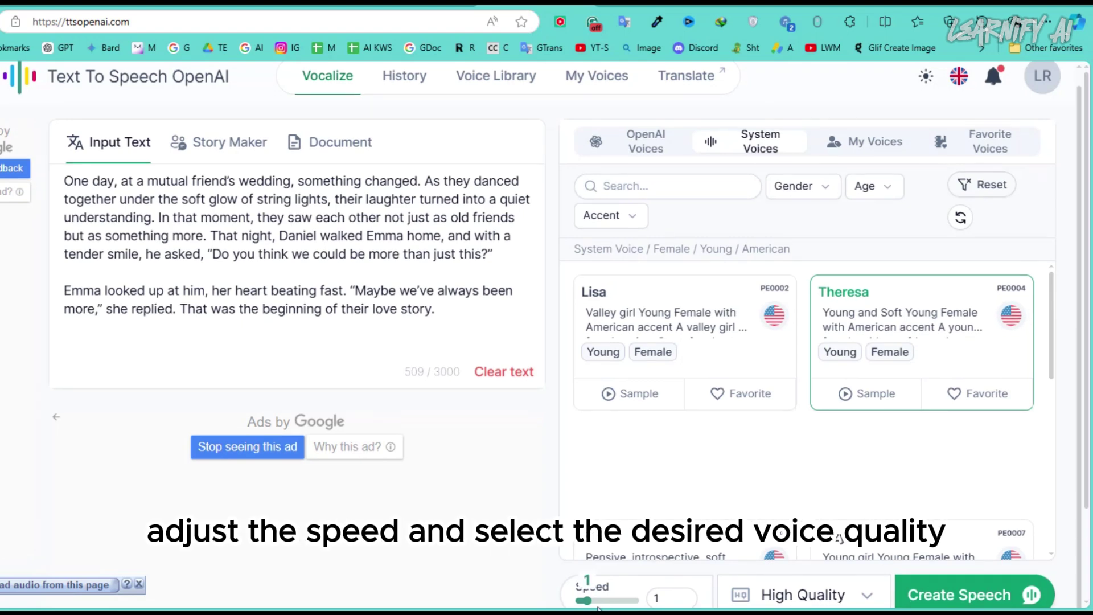
- Keep High Quality output and create the speech from the story text
{"action": "left_click", "coordinate": [861, 594]}
{"action": "left_click", "coordinate": [806, 529]}
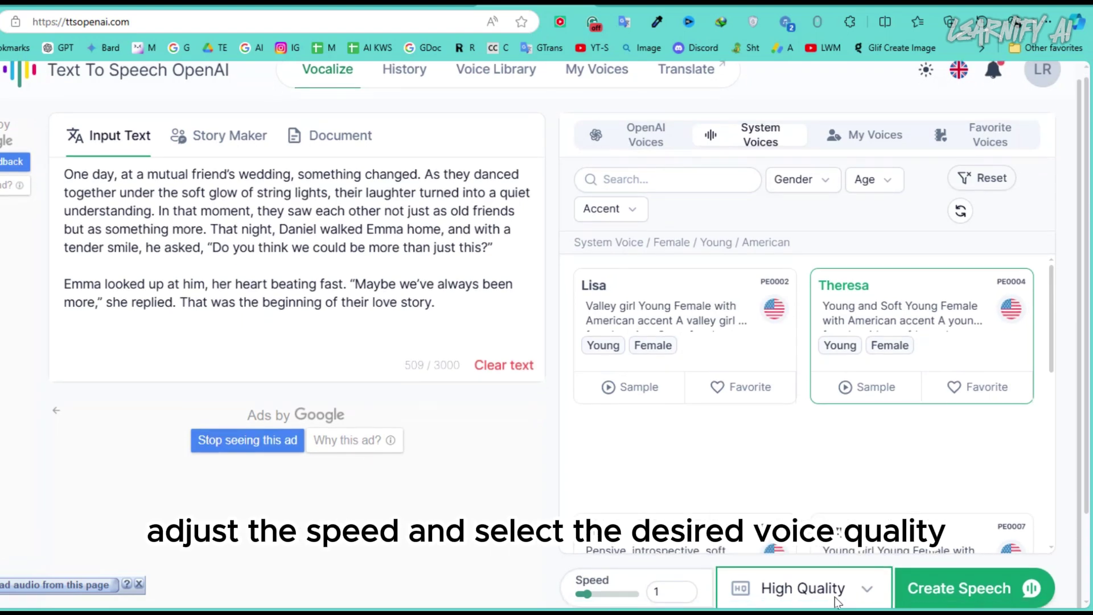
{"action": "left_click", "coordinate": [939, 589]}
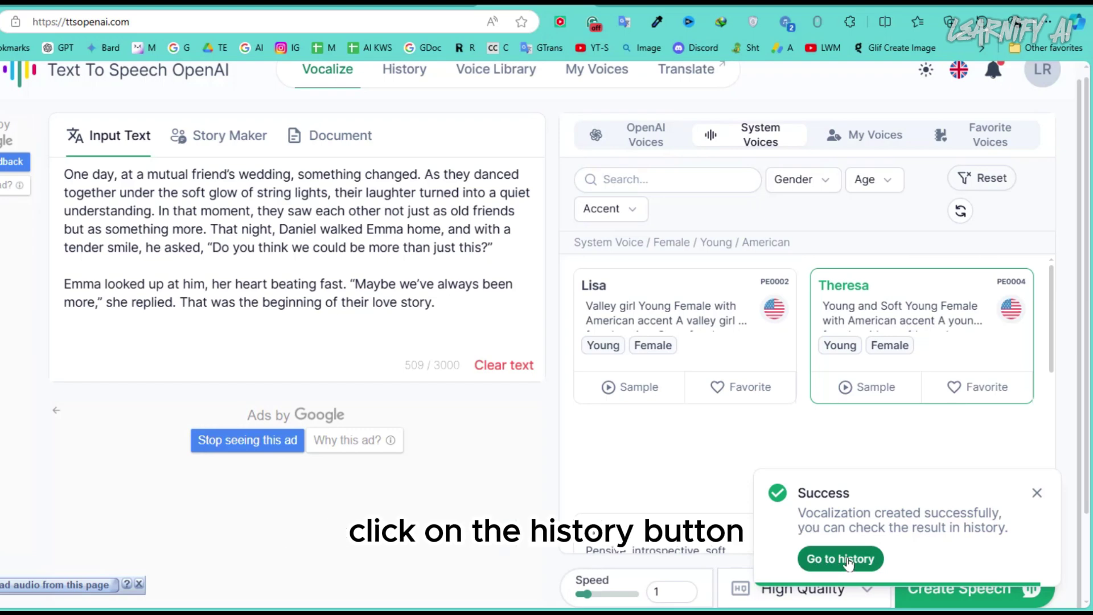
- Go to history to open the generated Theresa voiceover
{"action": "left_click", "coordinate": [846, 563]}
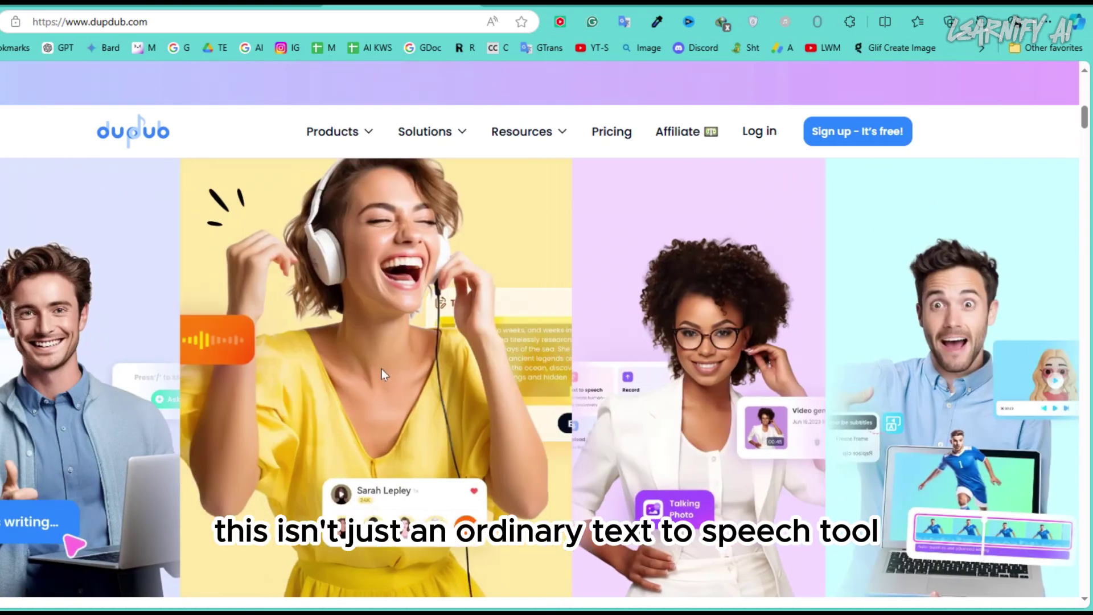
{"action": "scroll", "coordinate": [380, 368], "scroll_direction": "down", "scroll_amount": 5}
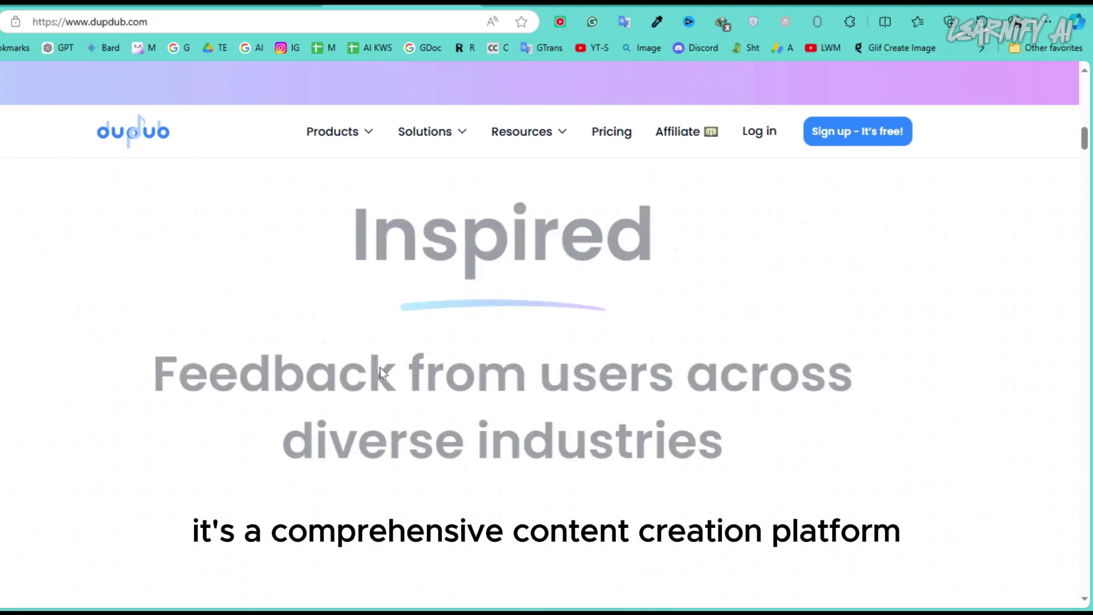
{"action": "scroll", "coordinate": [380, 367], "scroll_direction": "down", "scroll_amount": 5}
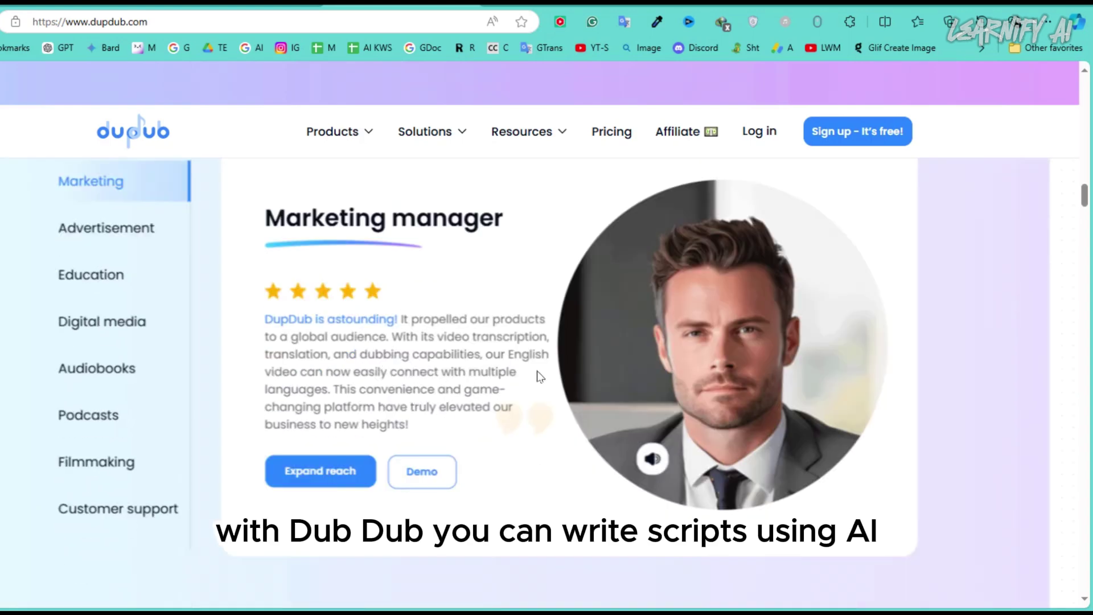
{"action": "scroll", "coordinate": [419, 372], "scroll_direction": "down", "scroll_amount": 4}
{"action": "scroll", "coordinate": [411, 375], "scroll_direction": "down", "scroll_amount": 2}
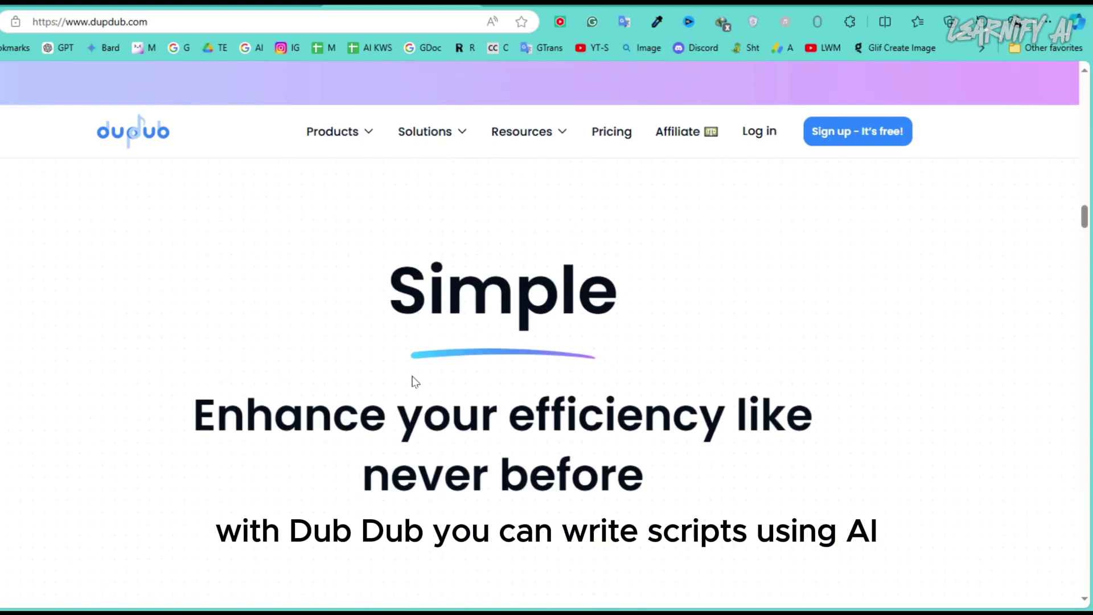
{"action": "scroll", "coordinate": [366, 312], "scroll_direction": "down", "scroll_amount": 5}
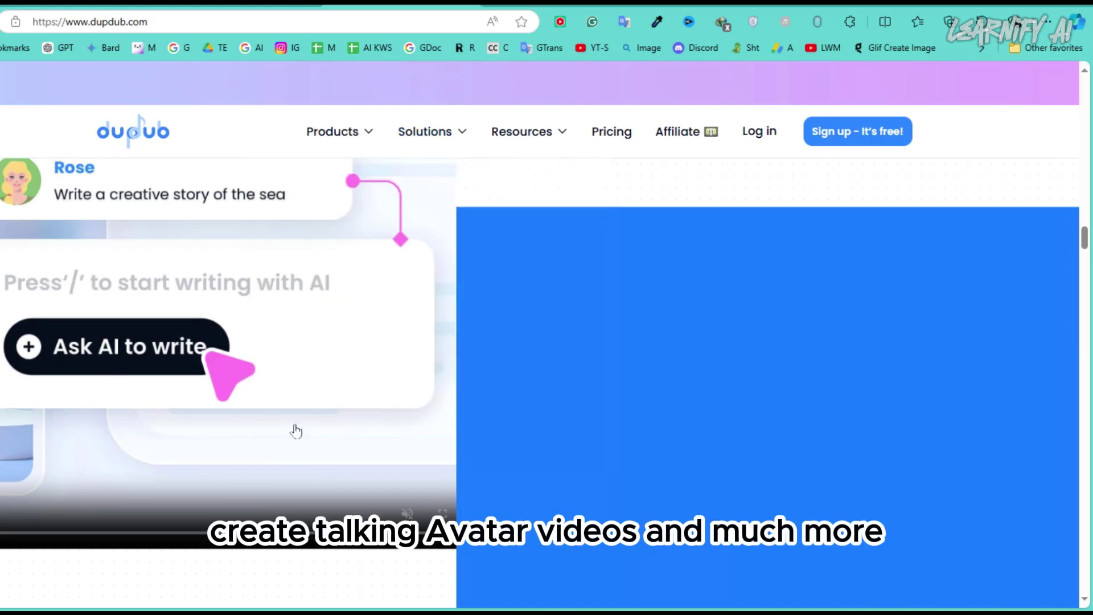
{"action": "scroll", "coordinate": [296, 431], "scroll_direction": "down", "scroll_amount": 3}
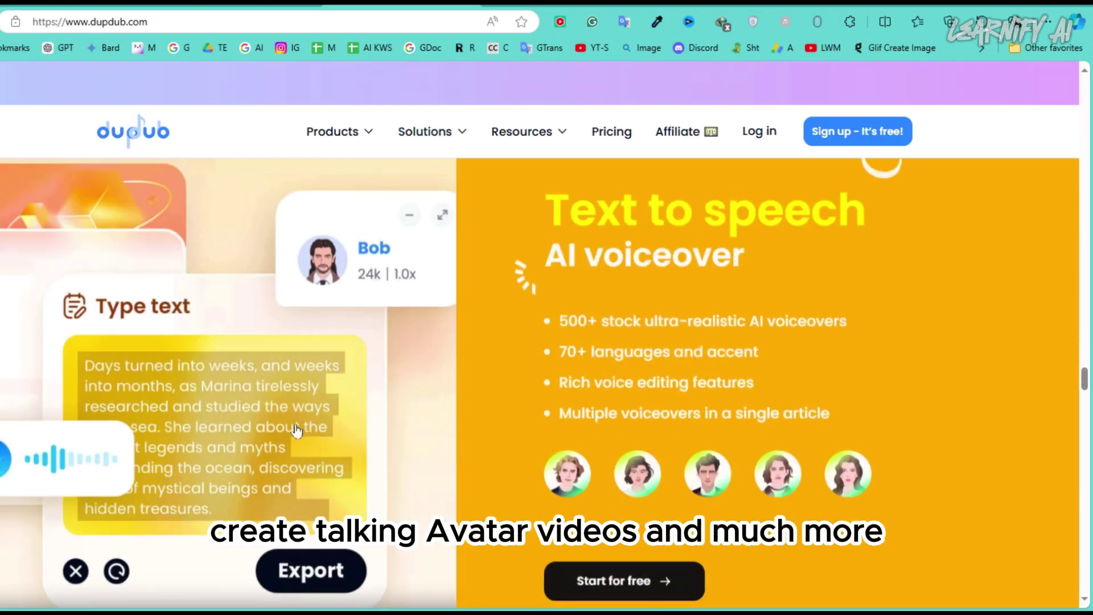
{"action": "scroll", "coordinate": [297, 431], "scroll_direction": "down", "scroll_amount": 3}
- Sign up for DupDub using the Google account to reach the dashboard
{"action": "left_click", "coordinate": [858, 136]}
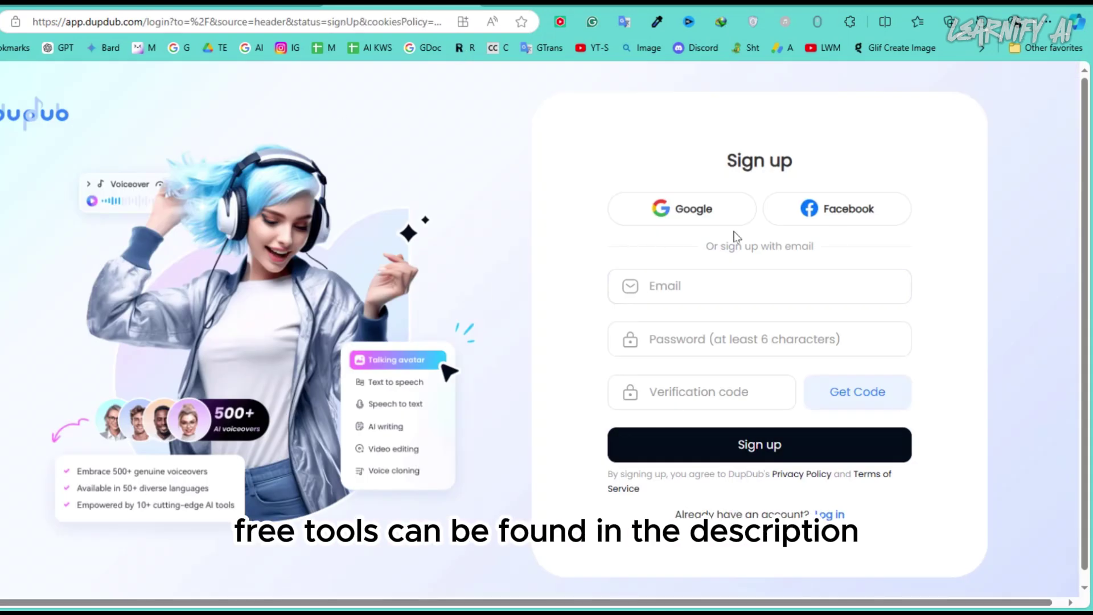
{"action": "left_click", "coordinate": [705, 212]}
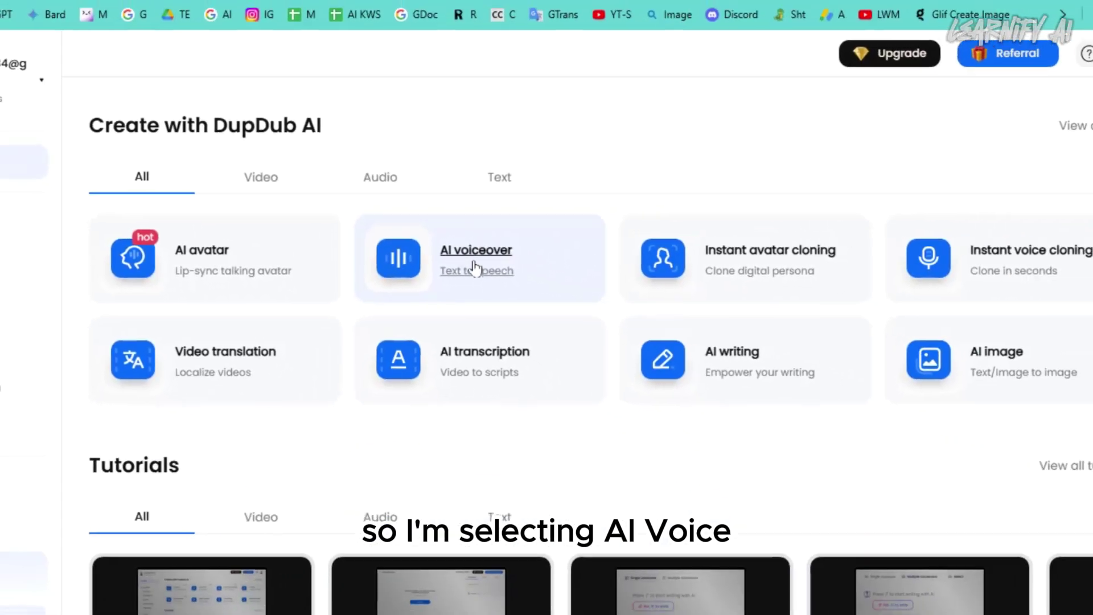
- Start a new AI voiceover project and bring up the AI writing prompt with '/'
{"action": "left_click", "coordinate": [474, 269]}
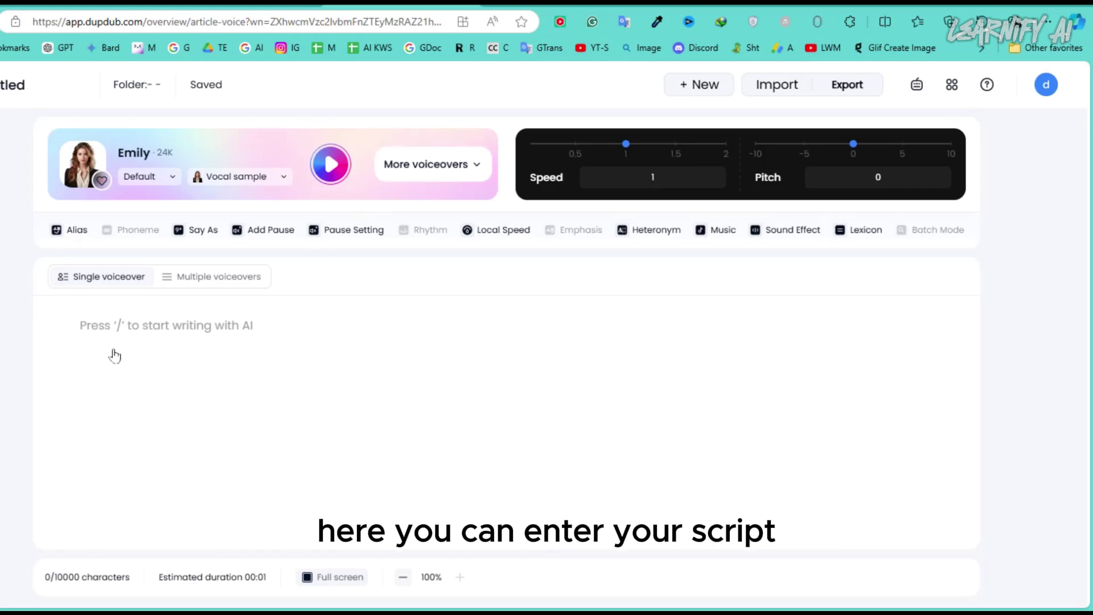
{"action": "key", "text": "slash"}
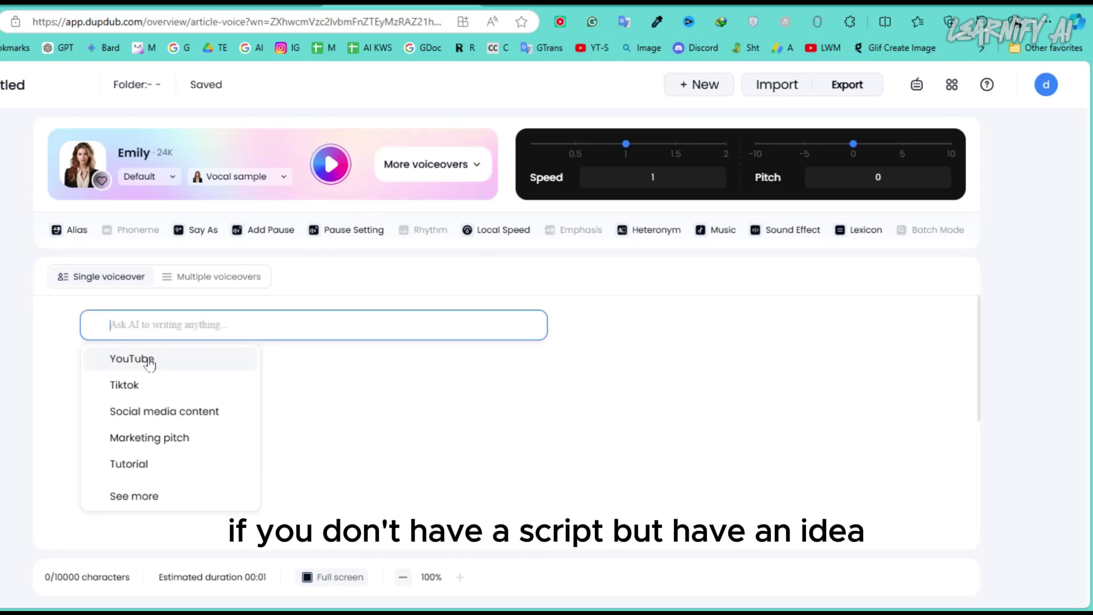
{"action": "mouse_move", "coordinate": [171, 359]}
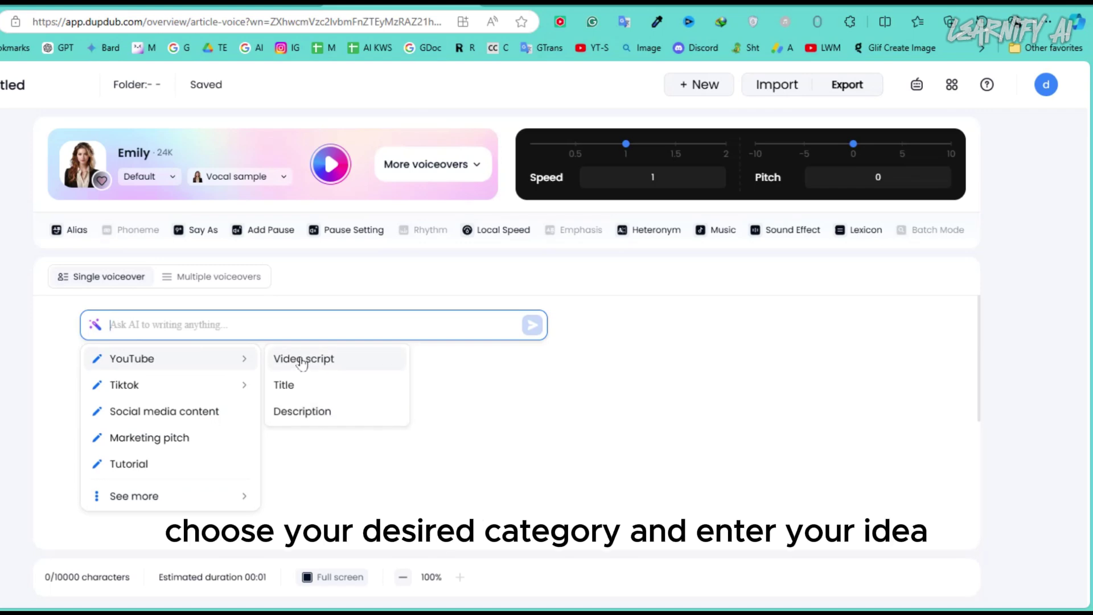
- Have AI write the Mike and Lori love-story YouTube video script into the editor
{"action": "left_click", "coordinate": [312, 360]}
{"action": "type", "text": "Write a YouTube video script about mike and lori love story"}
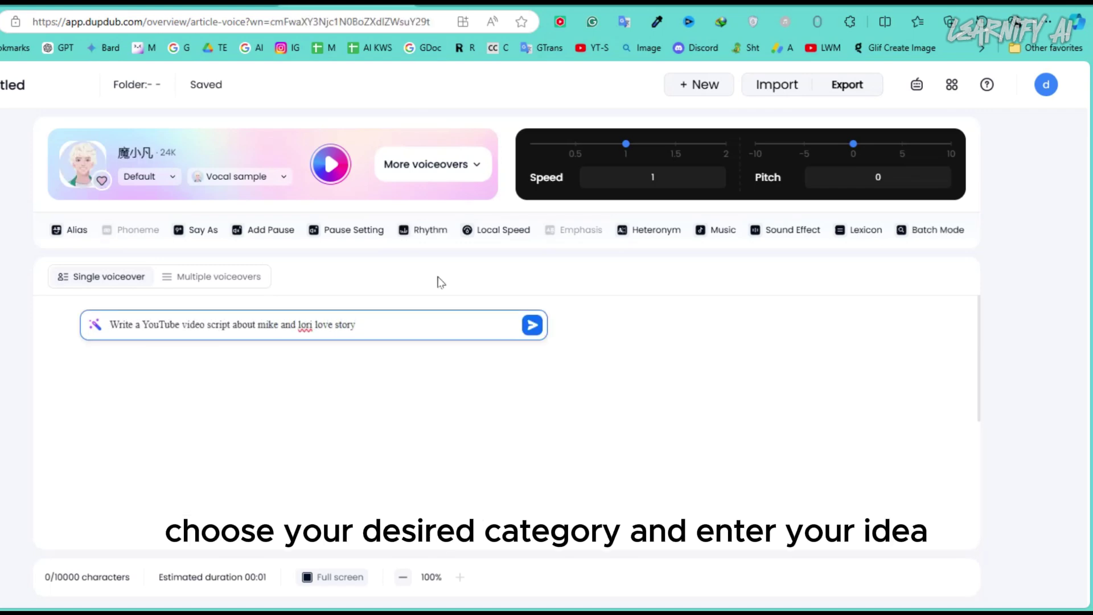
{"action": "key", "text": "Return"}
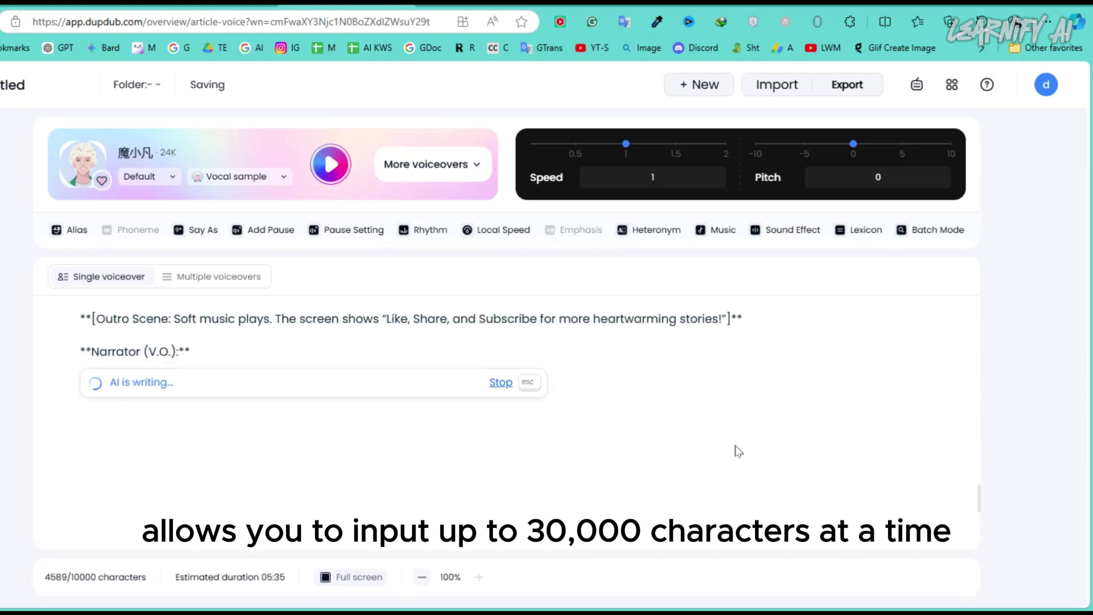
{"action": "scroll", "coordinate": [464, 450], "scroll_direction": "up", "scroll_amount": 5}
{"action": "scroll", "coordinate": [463, 452], "scroll_direction": "up", "scroll_amount": 3}
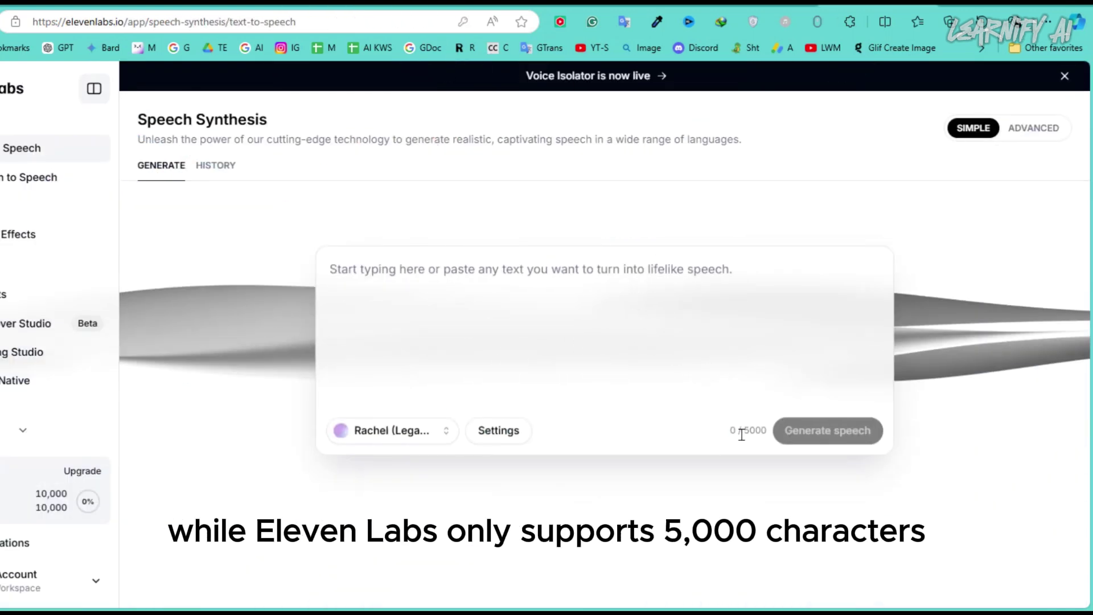
{"action": "left_click_drag", "start_coordinate": [745, 435], "coordinate": [766, 432]}
{"action": "left_click", "coordinate": [751, 441]}
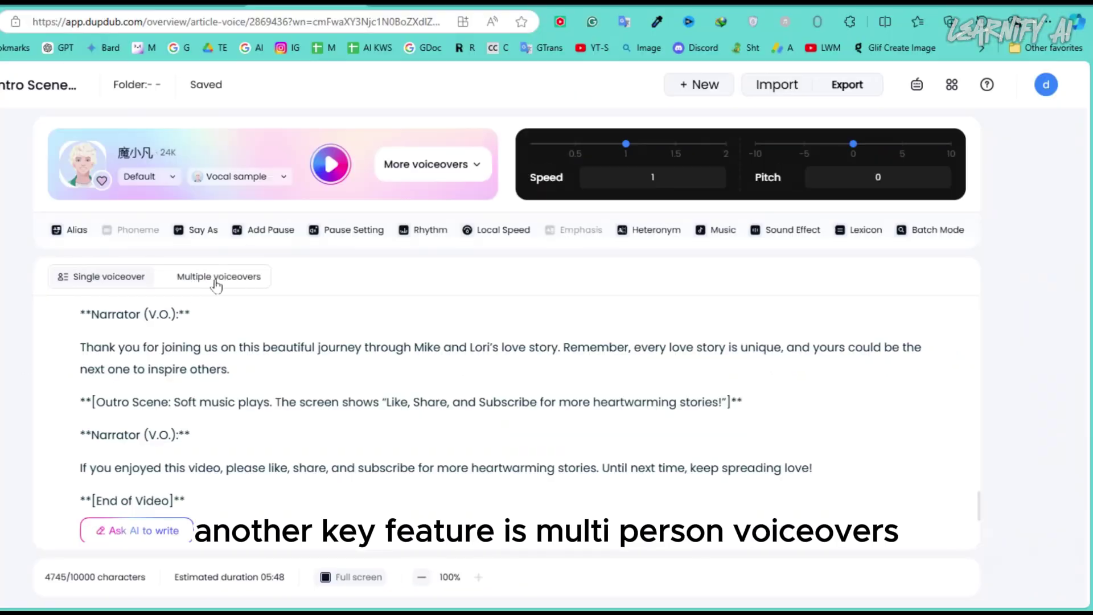
- Enable multiple voiceovers per paragraph and start choosing a voice by quality
{"action": "left_click", "coordinate": [222, 285]}
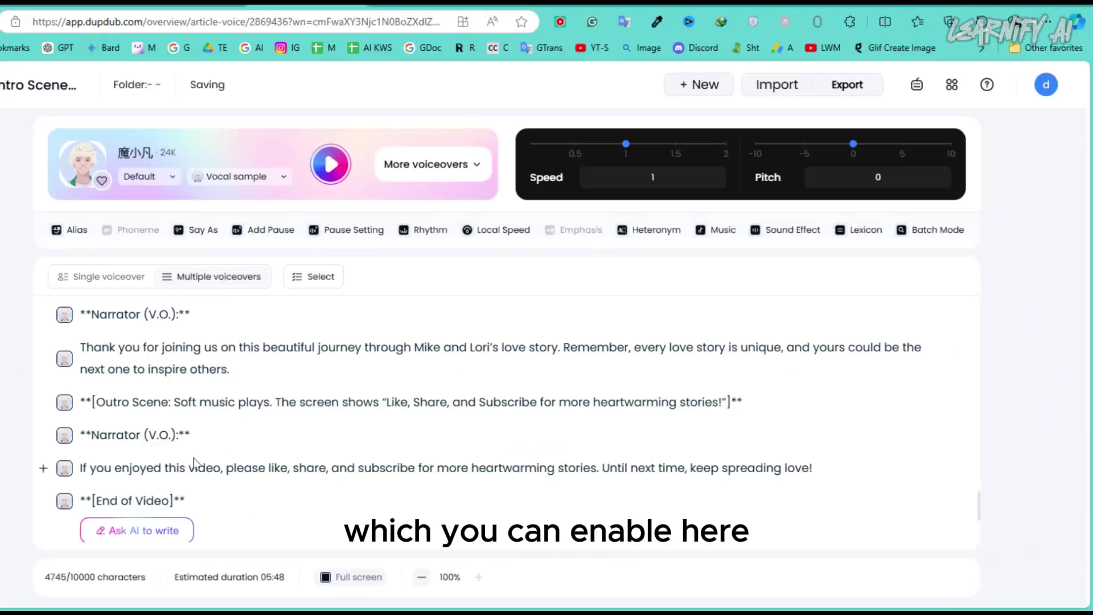
{"action": "scroll", "coordinate": [207, 466], "scroll_direction": "up", "scroll_amount": 10}
{"action": "scroll", "coordinate": [208, 465], "scroll_direction": "up", "scroll_amount": 10}
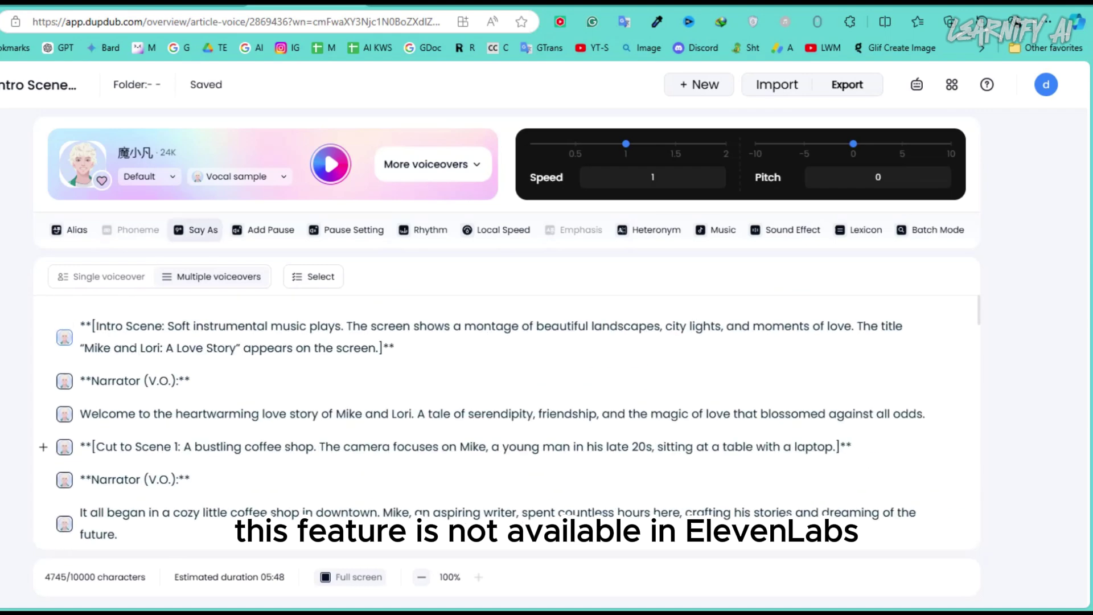
{"action": "left_click", "coordinate": [431, 174]}
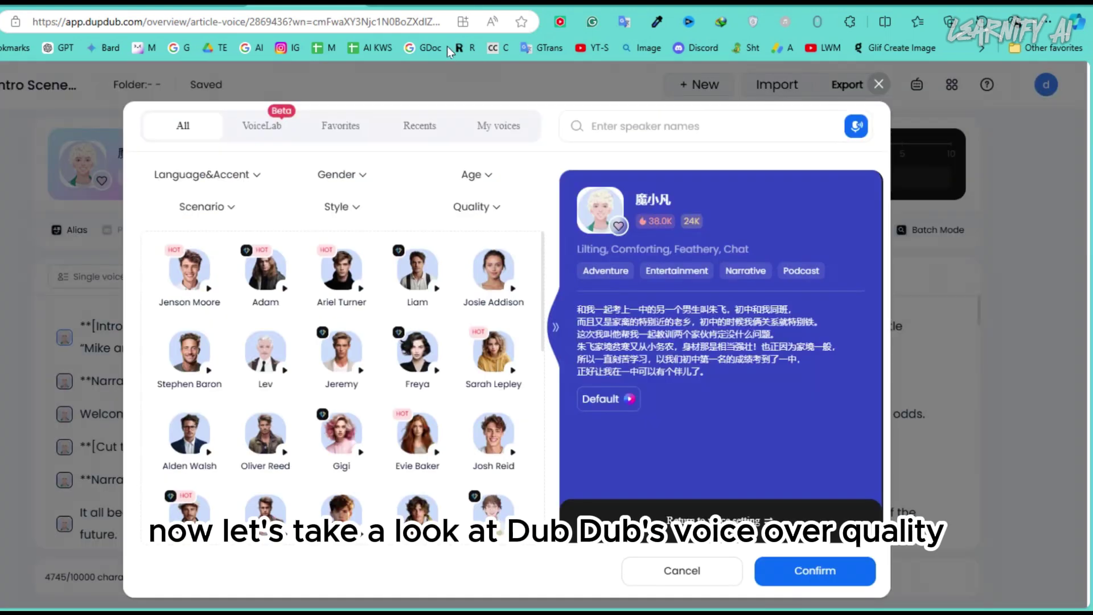
{"action": "left_click", "coordinate": [474, 207]}
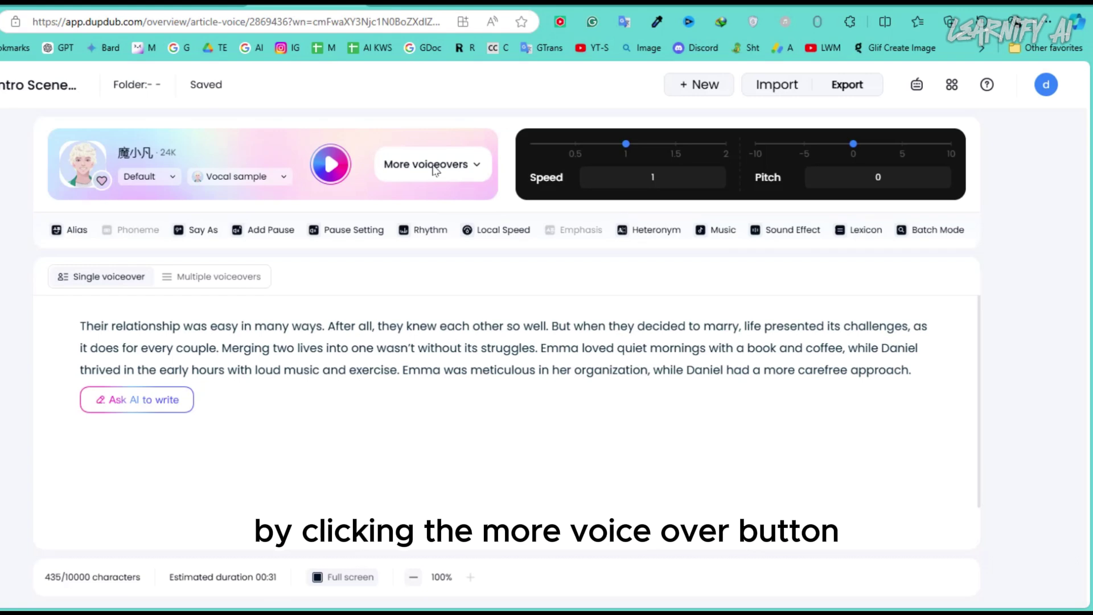
- Browse the voice actor library through the VoiceLab and My voices collections
{"action": "left_click", "coordinate": [433, 168]}
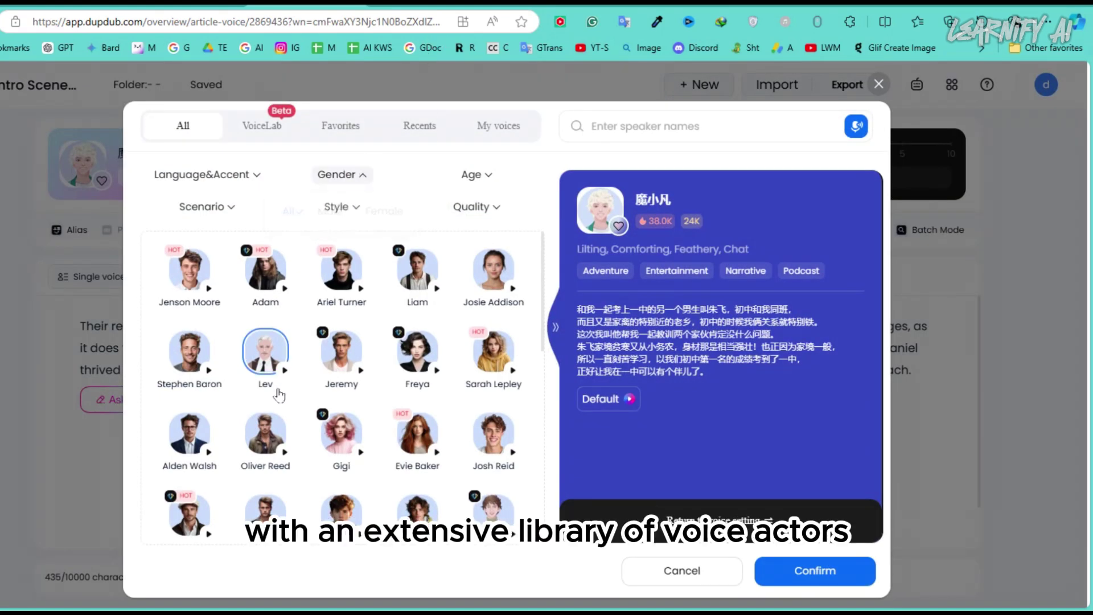
{"action": "scroll", "coordinate": [304, 391], "scroll_direction": "down", "scroll_amount": 2}
{"action": "scroll", "coordinate": [303, 391], "scroll_direction": "down", "scroll_amount": 2}
{"action": "scroll", "coordinate": [303, 391], "scroll_direction": "up", "scroll_amount": 5}
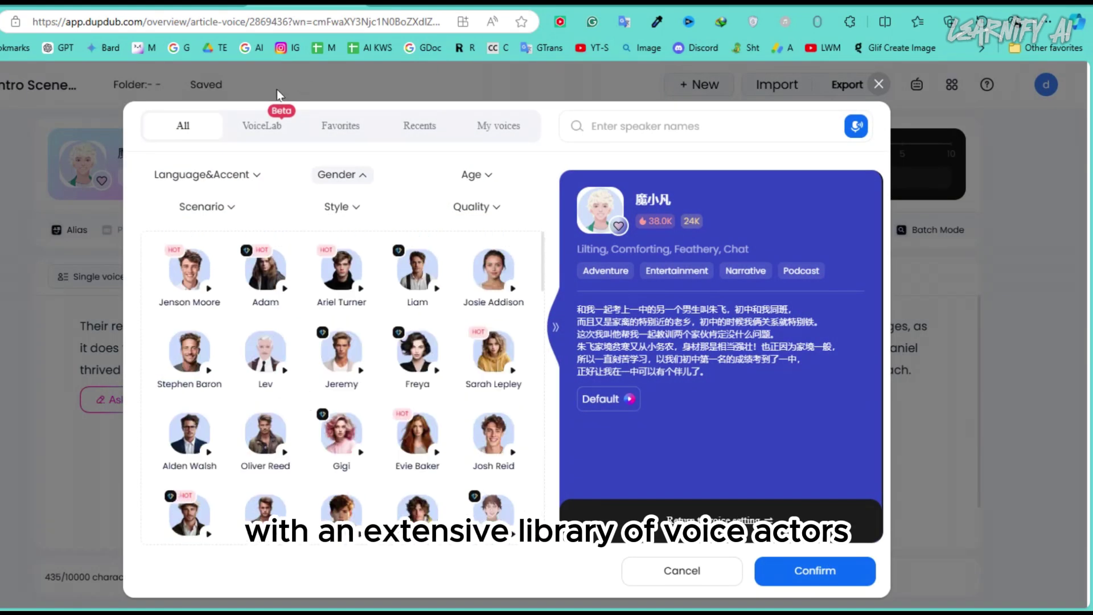
{"action": "left_click", "coordinate": [254, 128]}
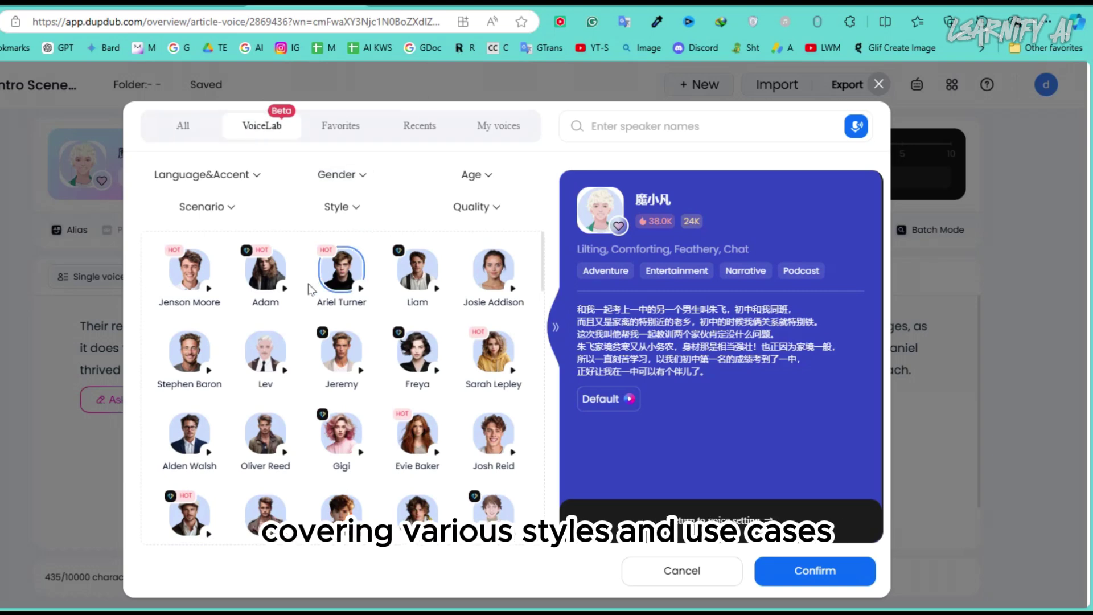
{"action": "scroll", "coordinate": [307, 293], "scroll_direction": "down", "scroll_amount": 2}
{"action": "scroll", "coordinate": [307, 293], "scroll_direction": "down", "scroll_amount": 2}
{"action": "scroll", "coordinate": [306, 293], "scroll_direction": "down", "scroll_amount": 2}
{"action": "scroll", "coordinate": [303, 296], "scroll_direction": "down", "scroll_amount": 2}
{"action": "scroll", "coordinate": [303, 296], "scroll_direction": "up", "scroll_amount": 2}
{"action": "scroll", "coordinate": [305, 293], "scroll_direction": "up", "scroll_amount": 3}
{"action": "scroll", "coordinate": [305, 293], "scroll_direction": "up", "scroll_amount": 2}
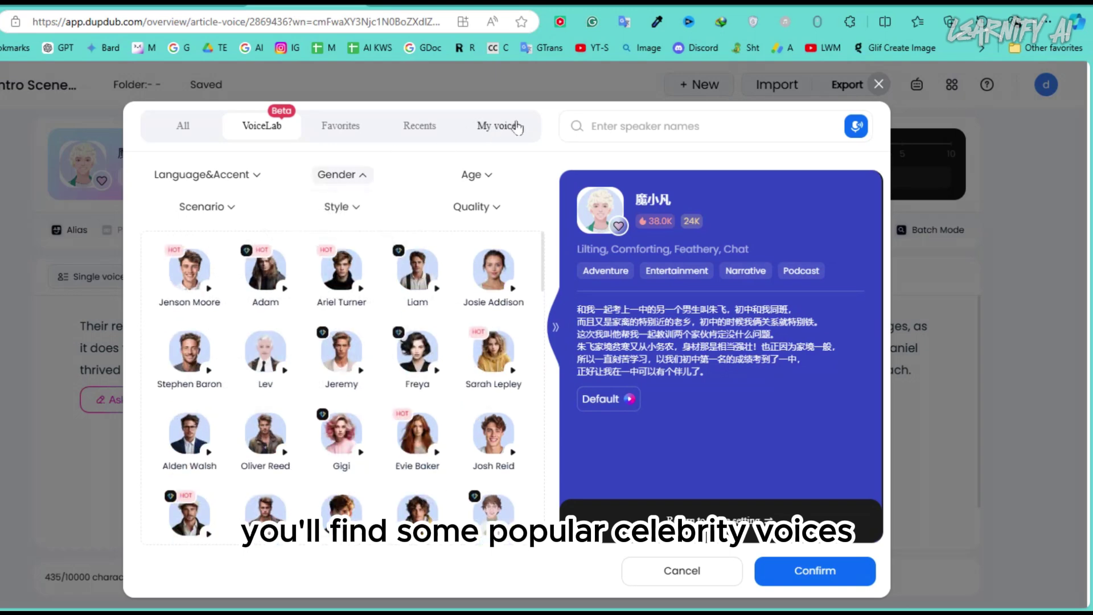
{"action": "left_click", "coordinate": [499, 128]}
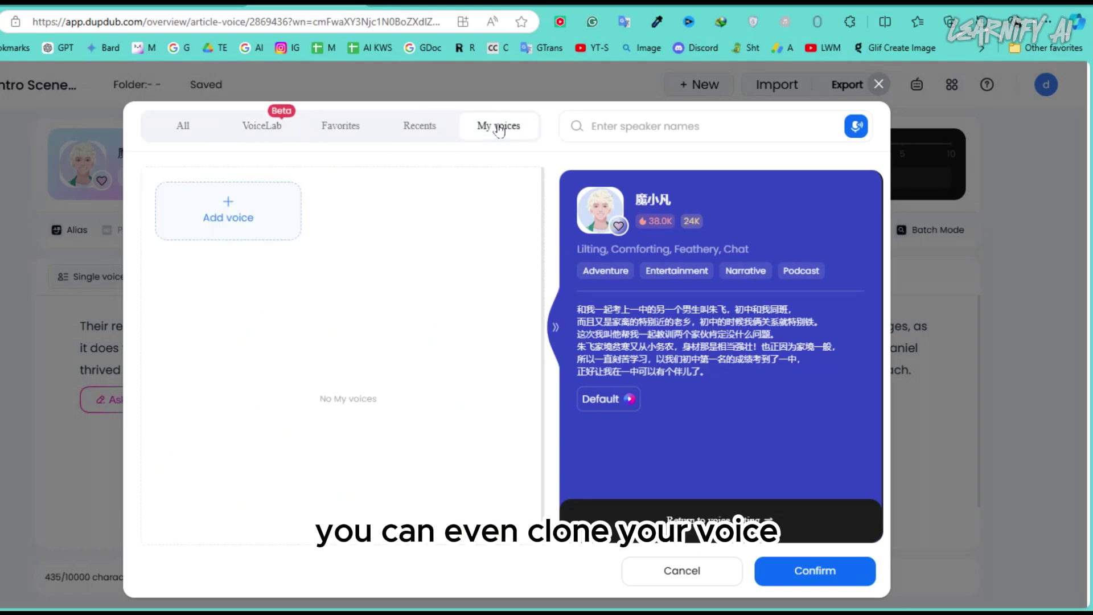
{"action": "left_click", "coordinate": [258, 217]}
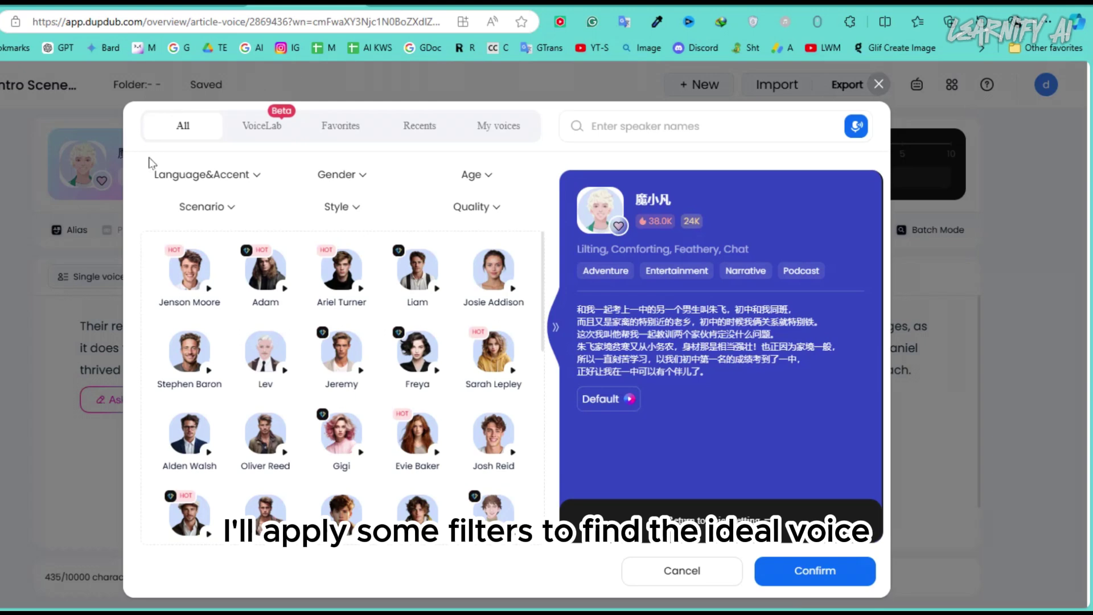
- Filter voices to American English, female, Ultra quality and choose Glinda
{"action": "left_click", "coordinate": [195, 176]}
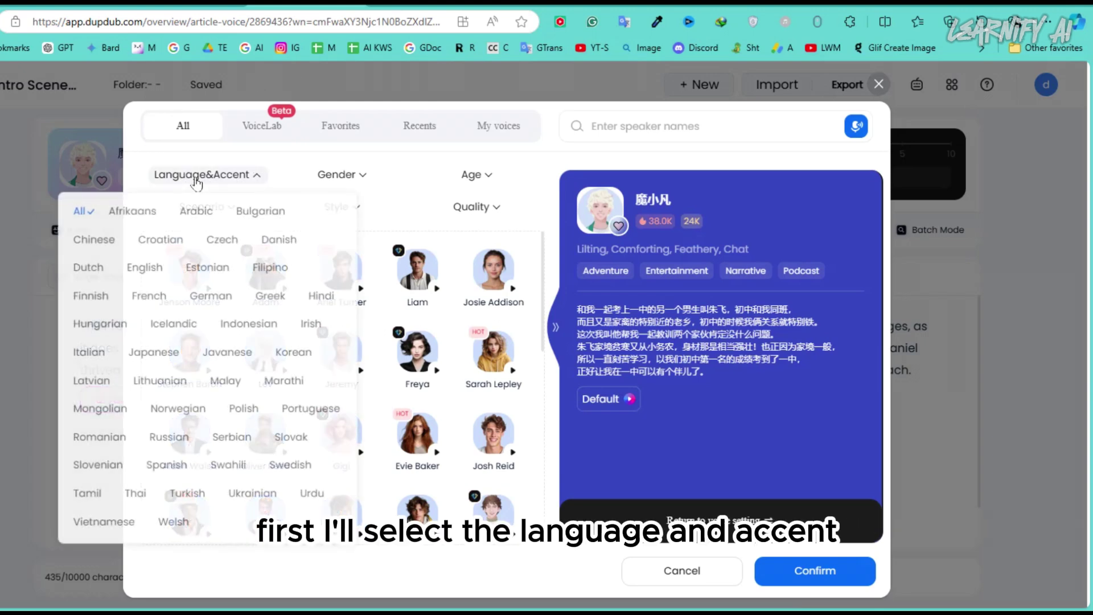
{"action": "left_click", "coordinate": [142, 271]}
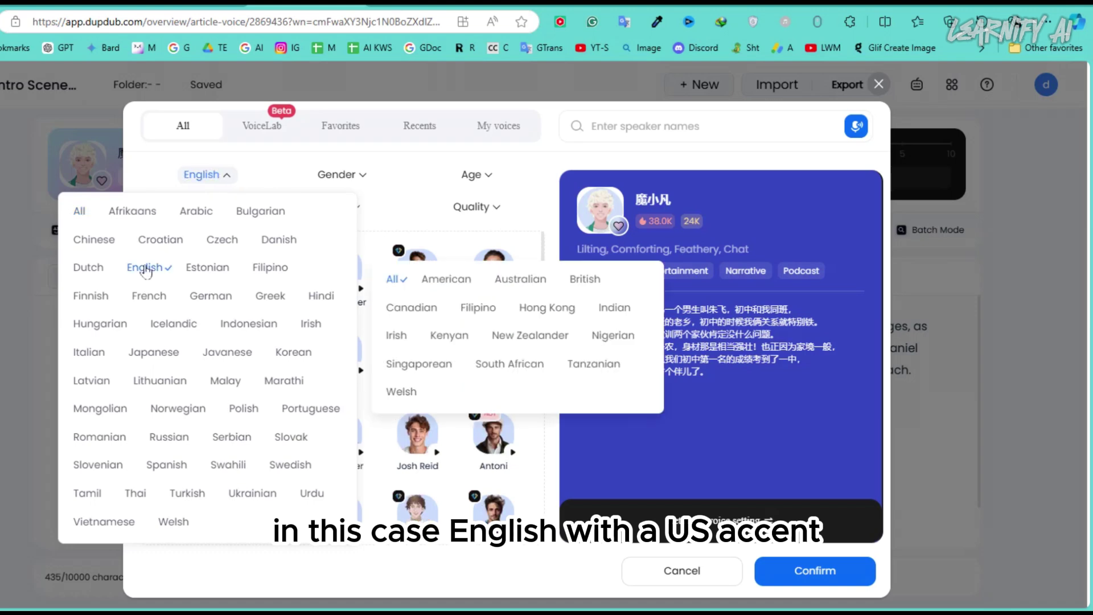
{"action": "left_click", "coordinate": [447, 282]}
{"action": "left_click", "coordinate": [338, 175]}
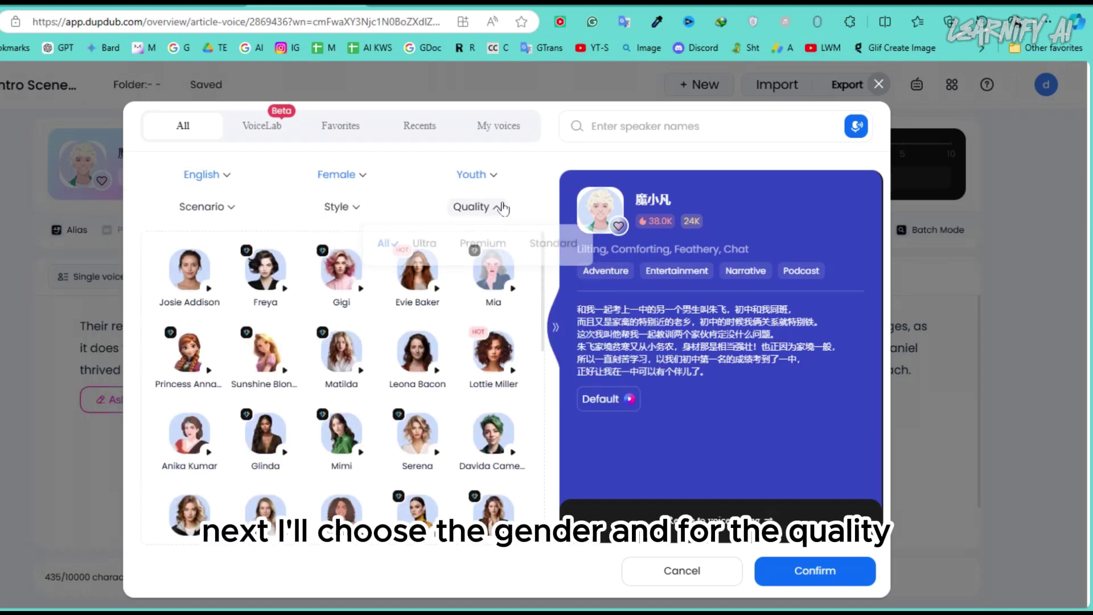
{"action": "left_click", "coordinate": [424, 243]}
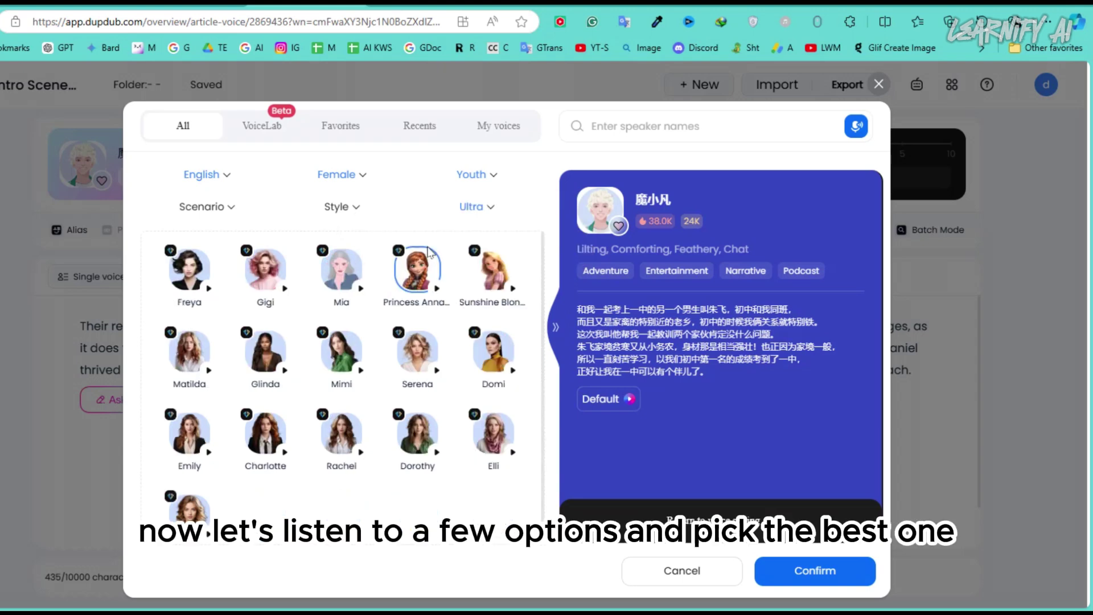
{"action": "left_click", "coordinate": [264, 351]}
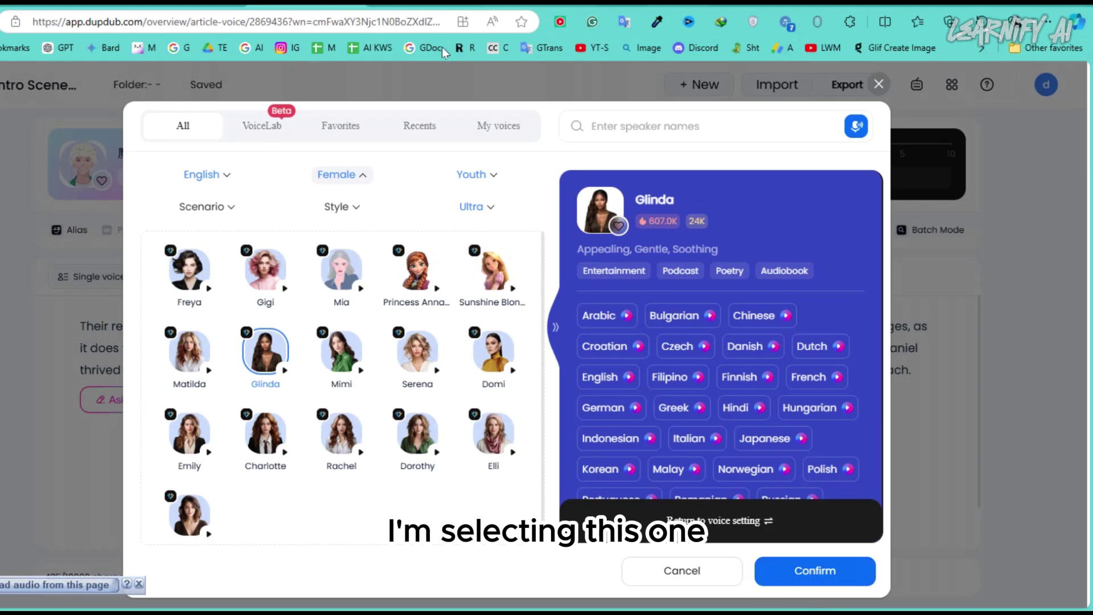
- Apply Glinda to the script, preview it, and try the Alias tool on the first sentence
{"action": "left_click", "coordinate": [815, 571]}
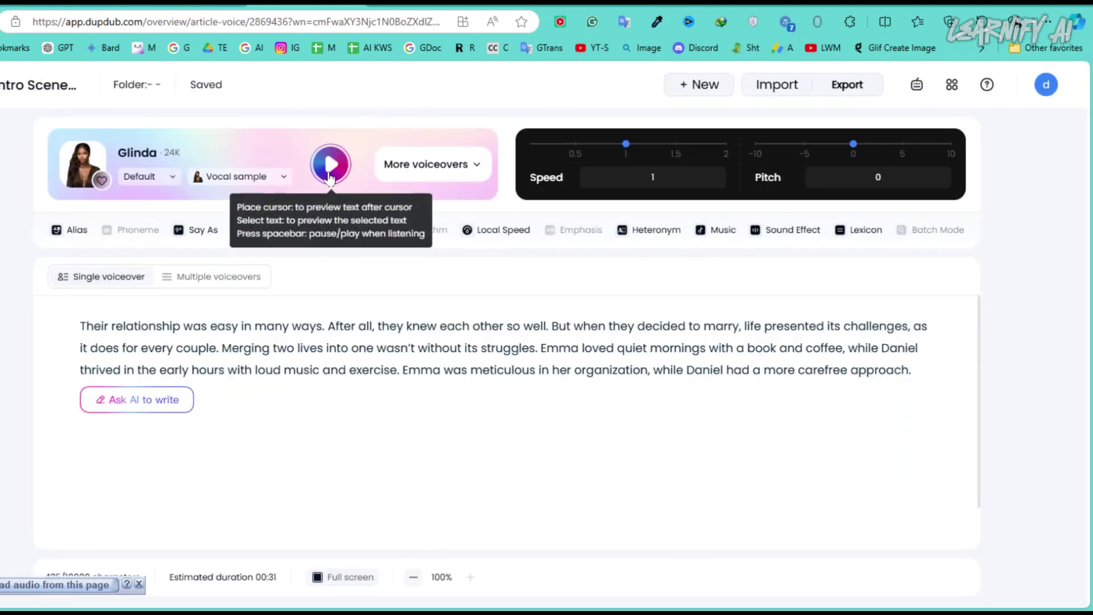
{"action": "left_click", "coordinate": [329, 163]}
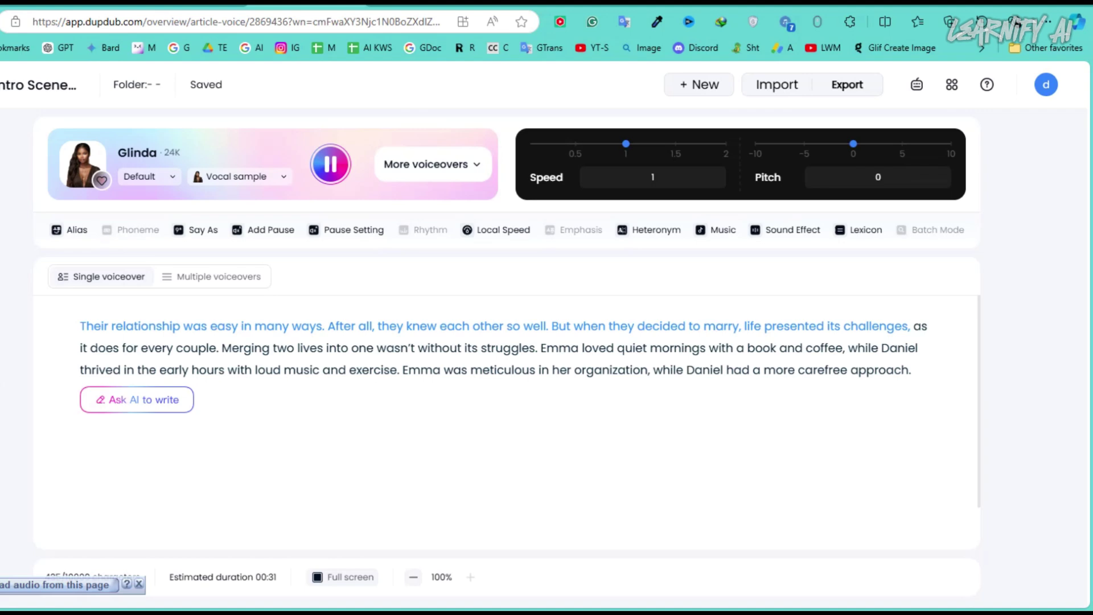
{"action": "left_click_drag", "start_coordinate": [79, 326], "coordinate": [323, 326]}
{"action": "left_click", "coordinate": [149, 230]}
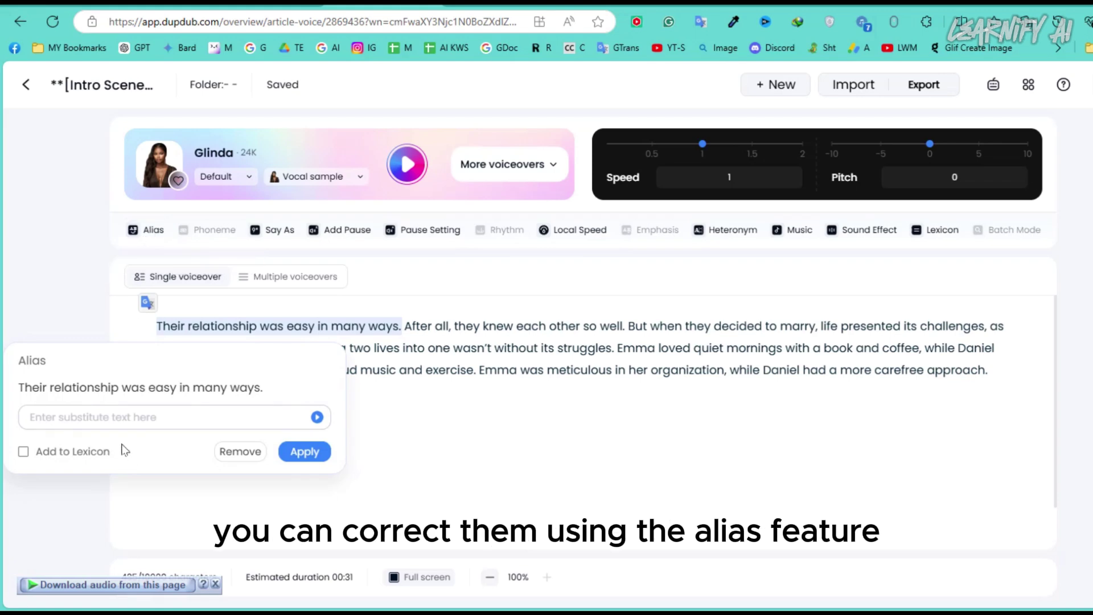
{"action": "left_click", "coordinate": [382, 327]}
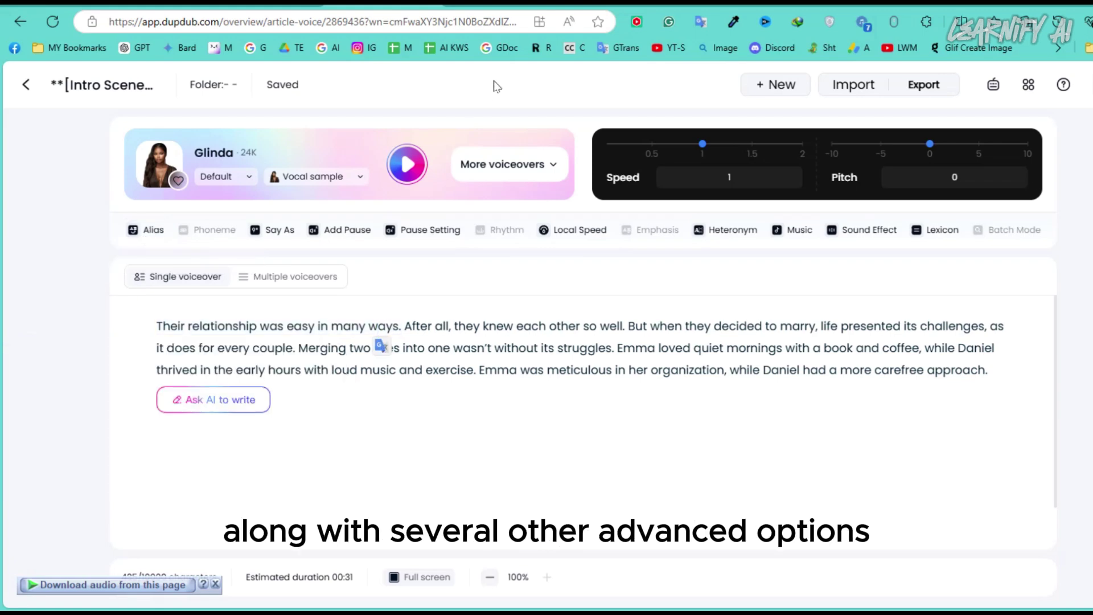
- Set a Say As pronunciation option on the script's opening sentence
{"action": "left_click", "coordinate": [273, 230]}
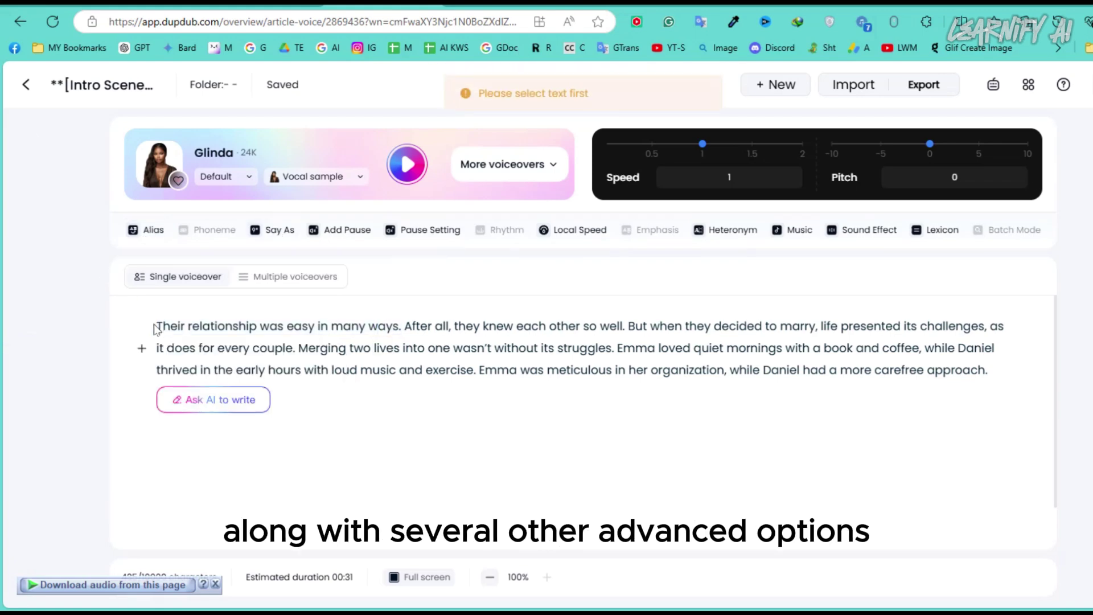
{"action": "left_click_drag", "start_coordinate": [156, 326], "coordinate": [400, 326]}
{"action": "left_click", "coordinate": [274, 230]}
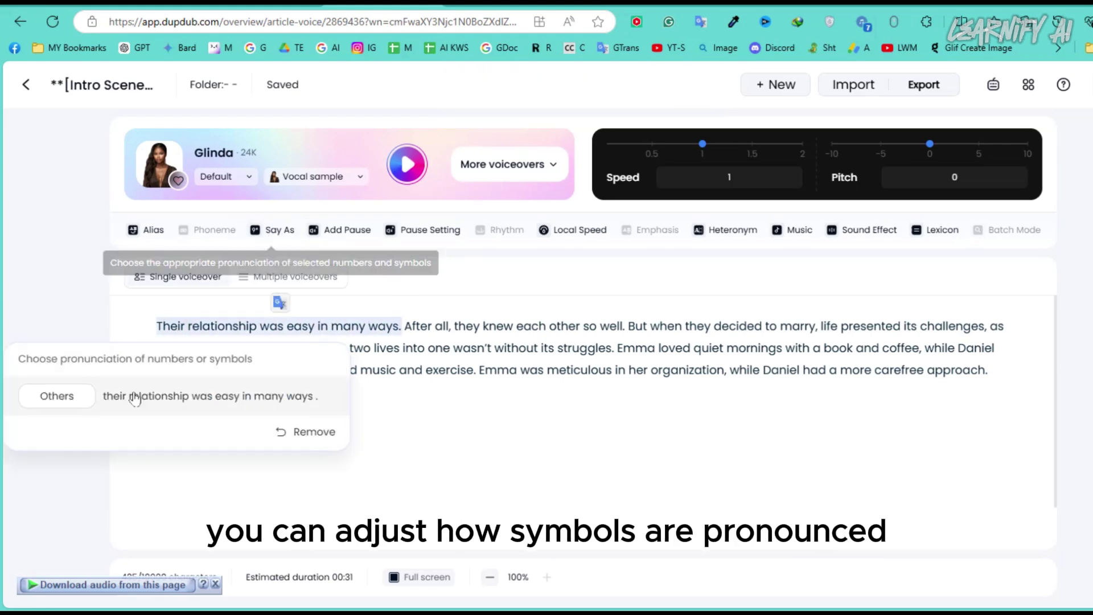
{"action": "left_click", "coordinate": [305, 433]}
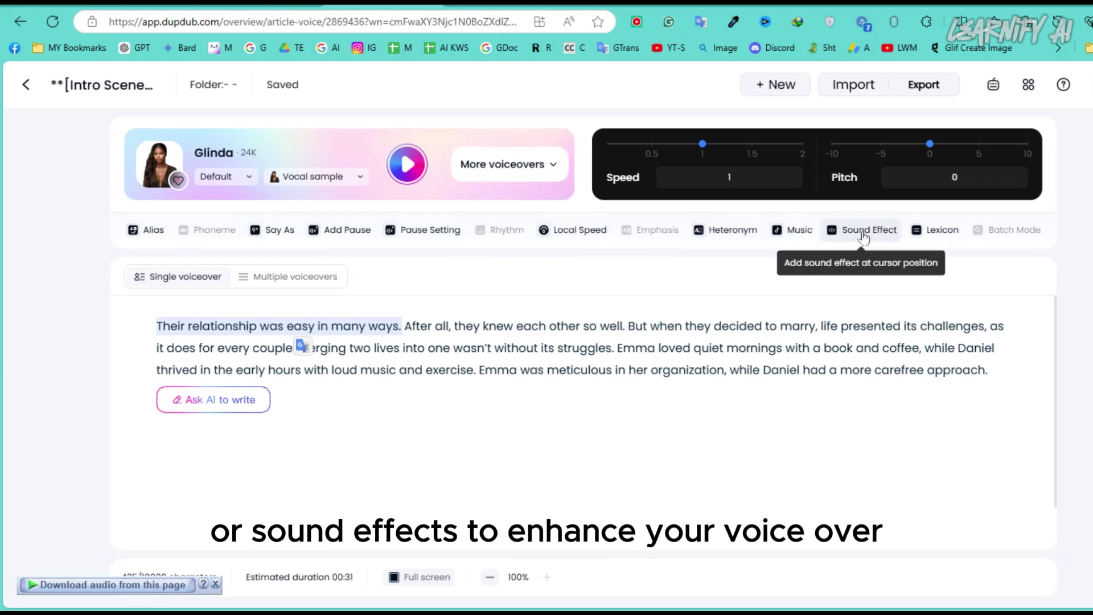
- Export the Glinda voiceover as an MP3 audio file
{"action": "left_click", "coordinate": [922, 93]}
{"action": "left_click", "coordinate": [996, 129]}
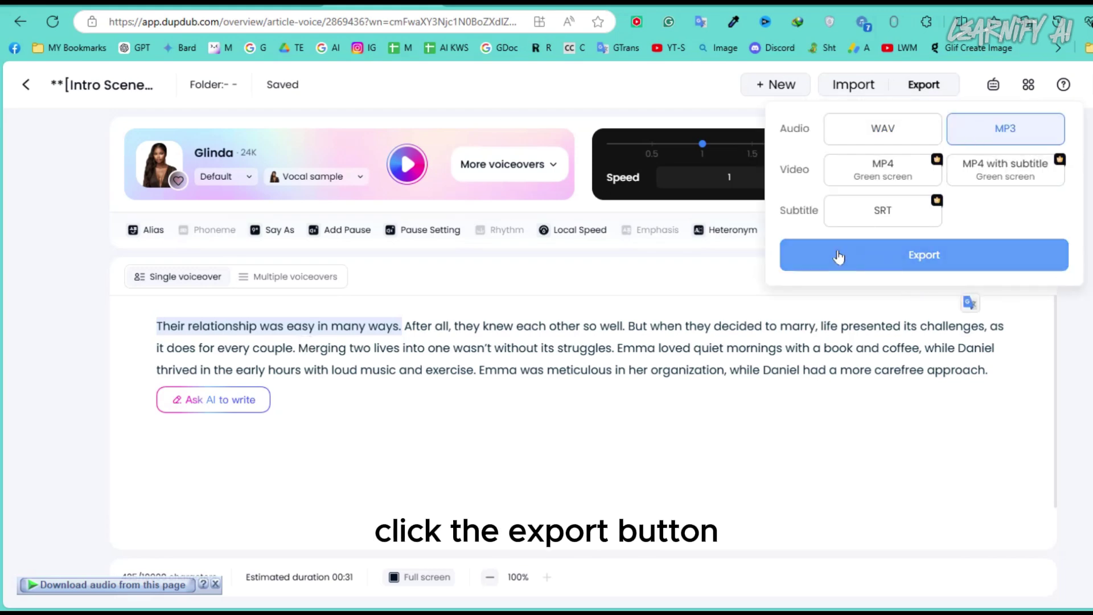
{"action": "left_click", "coordinate": [861, 257]}
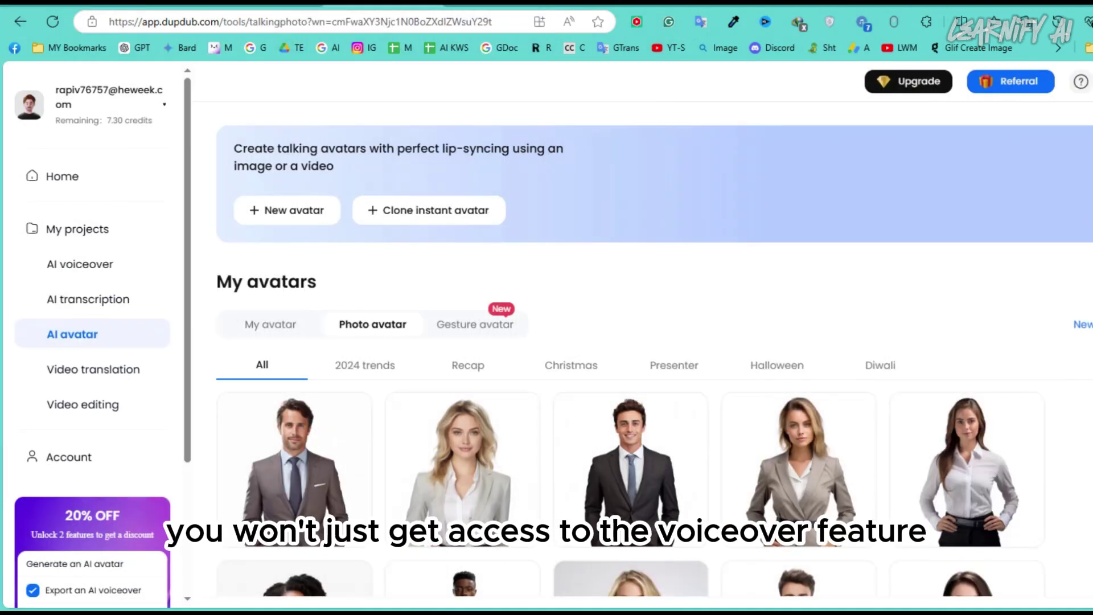
{"action": "scroll", "coordinate": [654, 342], "scroll_direction": "down", "scroll_amount": 2}
{"action": "scroll", "coordinate": [630, 350], "scroll_direction": "down", "scroll_amount": 2}
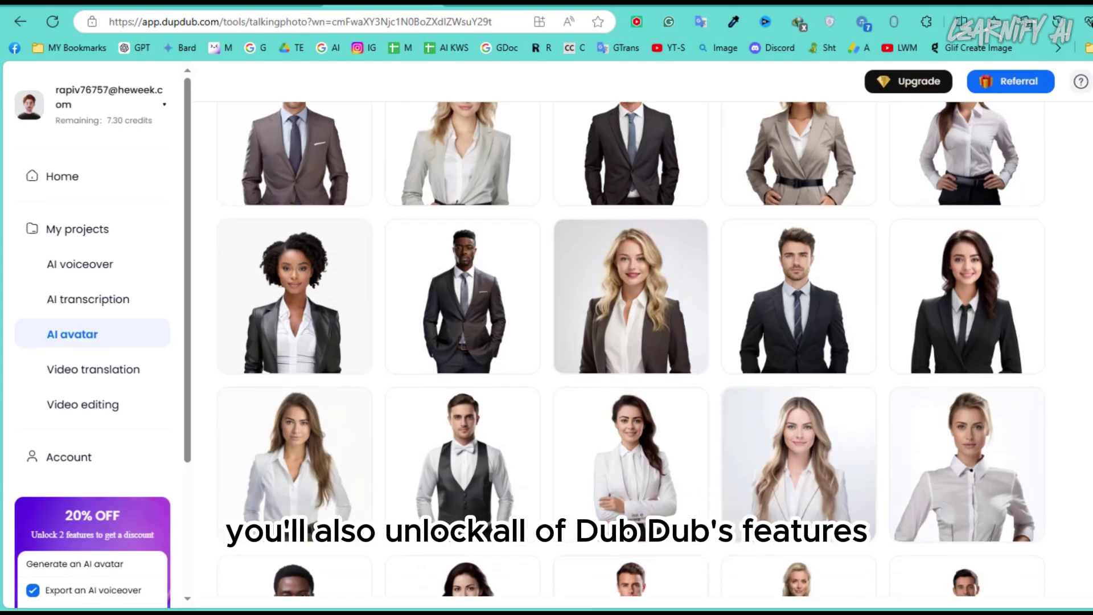
{"action": "scroll", "coordinate": [630, 350], "scroll_direction": "down", "scroll_amount": 2}
{"action": "scroll", "coordinate": [631, 350], "scroll_direction": "down", "scroll_amount": 2}
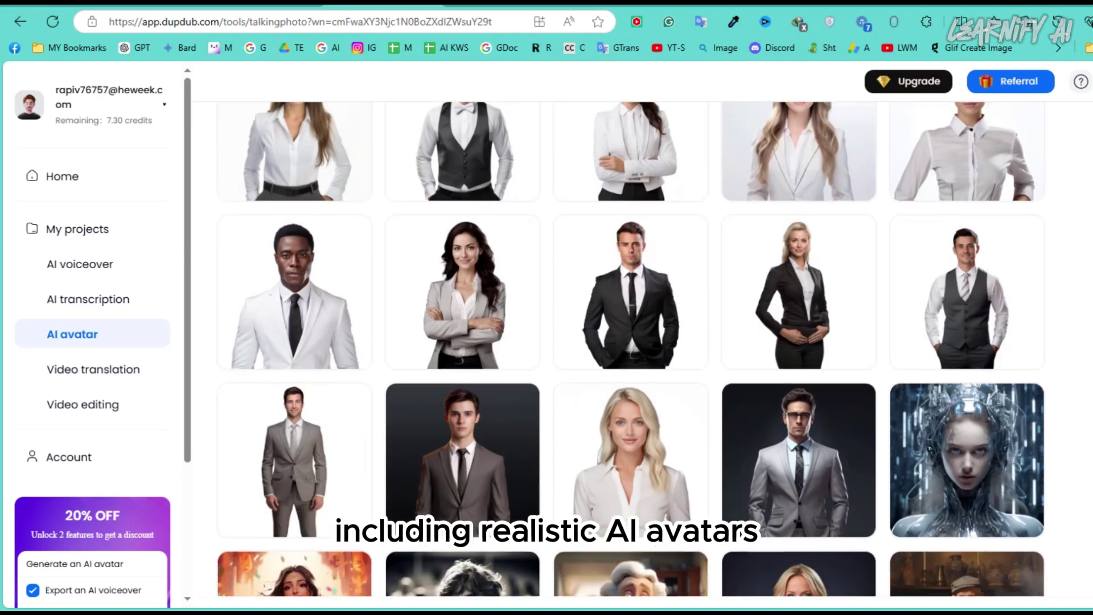
{"action": "scroll", "coordinate": [630, 350], "scroll_direction": "down", "scroll_amount": 2}
{"action": "scroll", "coordinate": [630, 350], "scroll_direction": "down", "scroll_amount": 2}
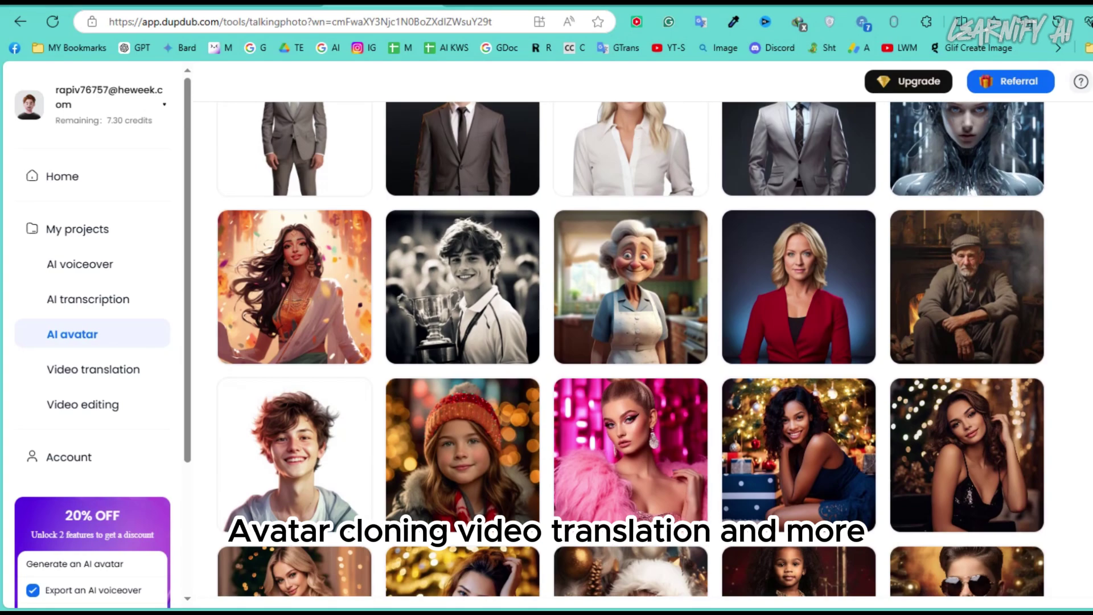
{"action": "scroll", "coordinate": [631, 350], "scroll_direction": "down", "scroll_amount": 2}
{"action": "scroll", "coordinate": [630, 350], "scroll_direction": "down", "scroll_amount": 2}
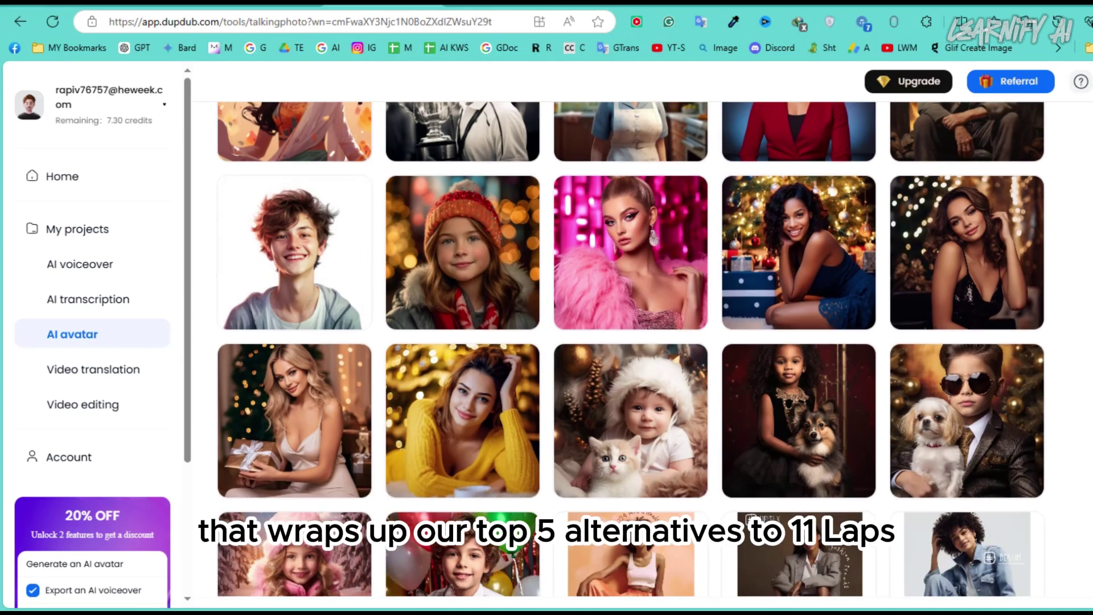
{"action": "scroll", "coordinate": [630, 350], "scroll_direction": "down", "scroll_amount": 2}
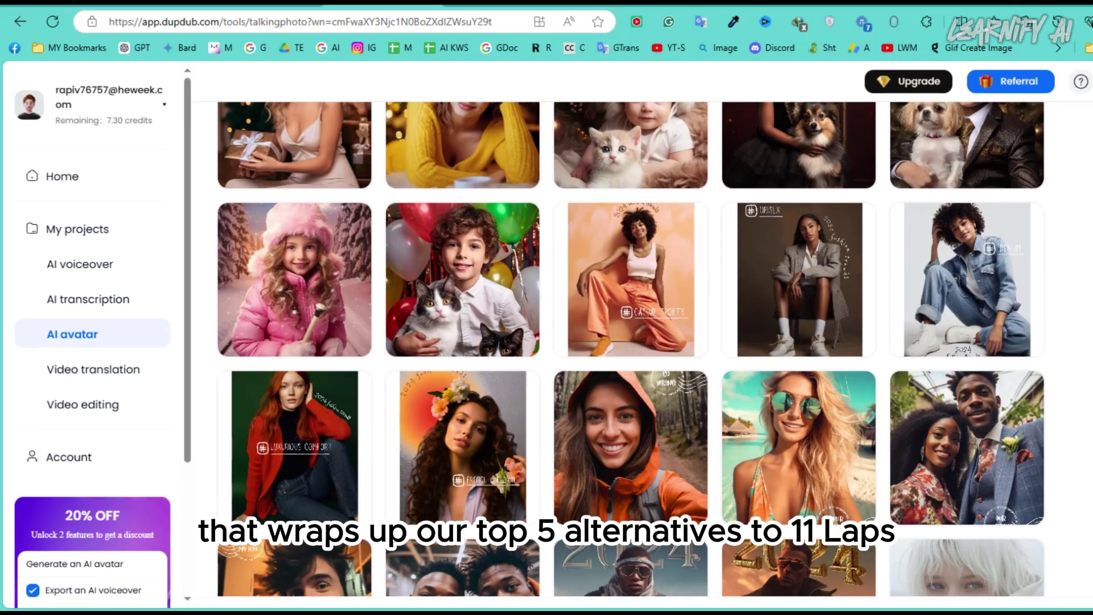
{"action": "scroll", "coordinate": [630, 350], "scroll_direction": "down", "scroll_amount": 1}
{"action": "scroll", "coordinate": [630, 350], "scroll_direction": "down", "scroll_amount": 1}
{"action": "scroll", "coordinate": [630, 351], "scroll_direction": "down", "scroll_amount": 2}
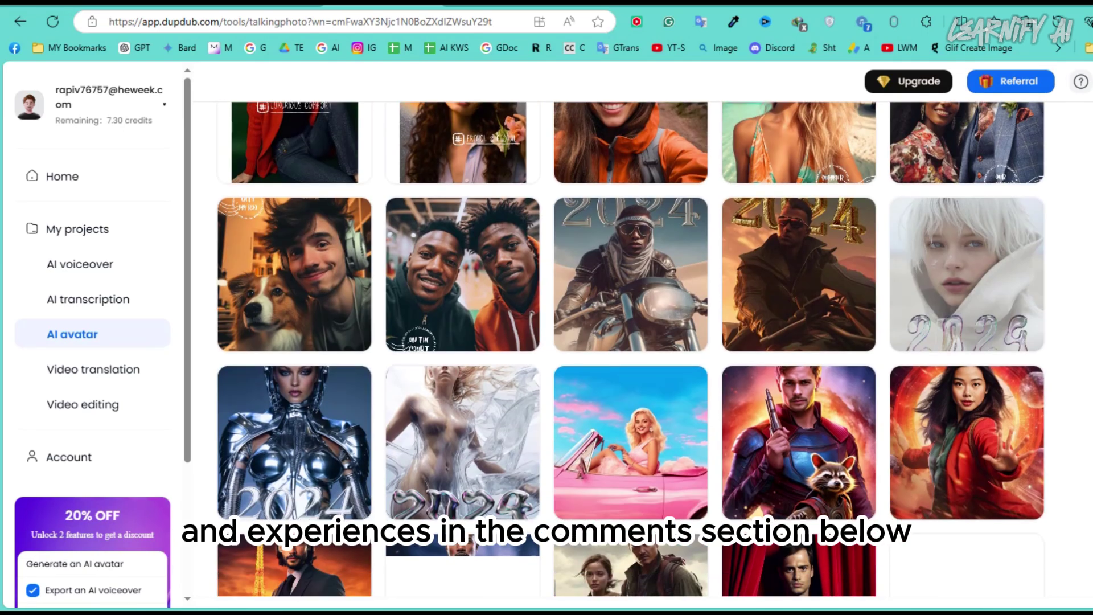